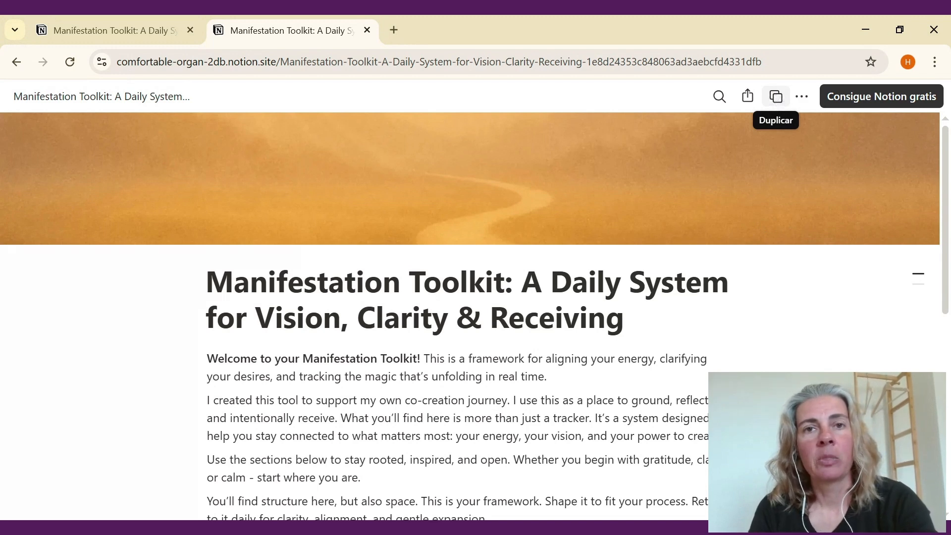
Check the workspace choices for duplicating the Manifestation Toolkit template, and dismiss the prompt without adding a copy
{"action": "left_click", "coordinate": [776, 96]}
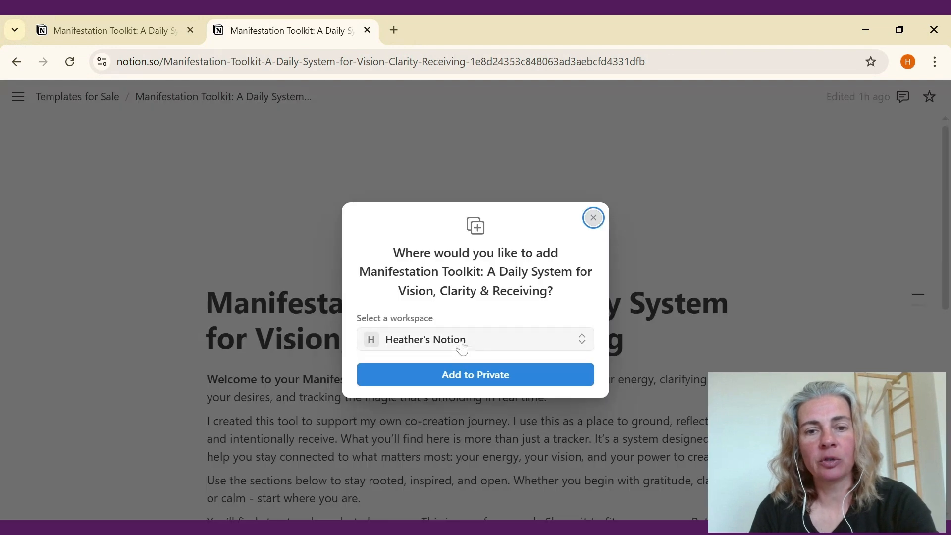
{"action": "left_click", "coordinate": [463, 342]}
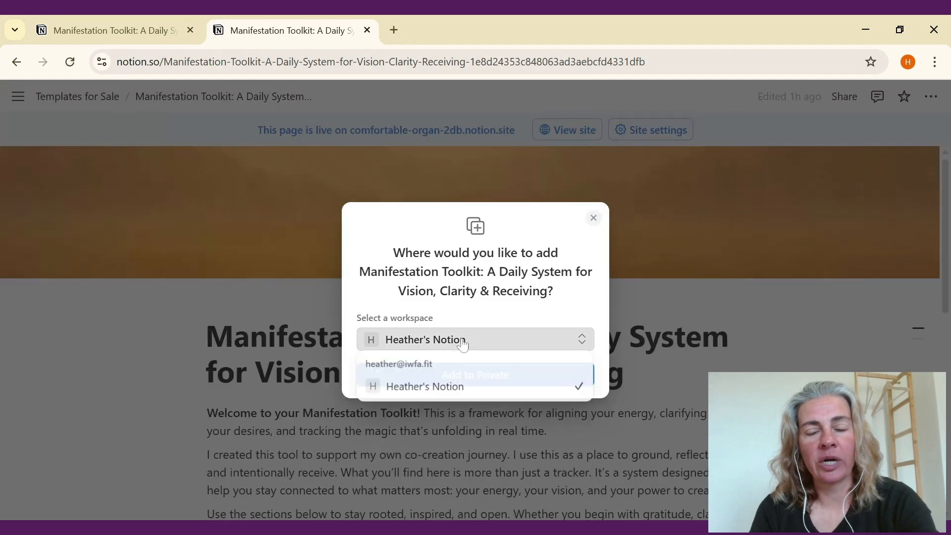
{"action": "left_click", "coordinate": [464, 342]}
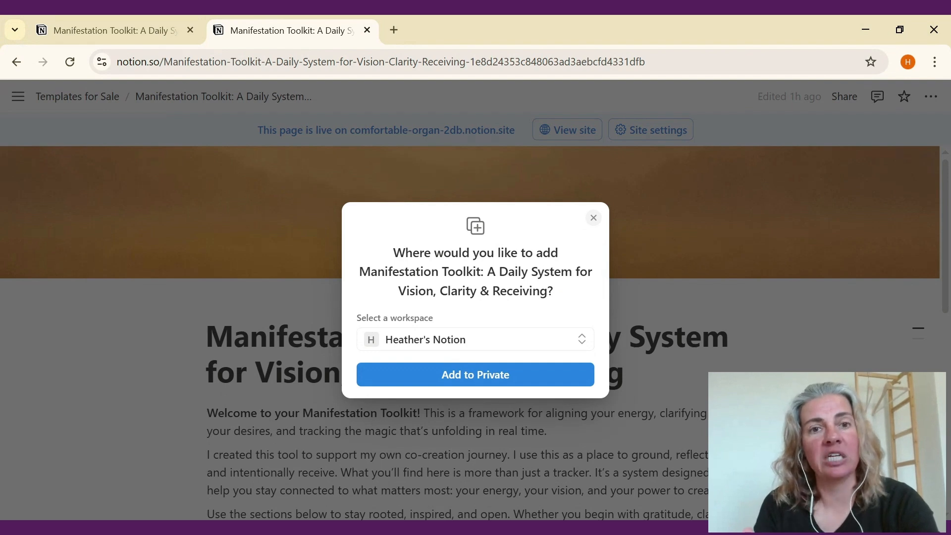
{"action": "left_click", "coordinate": [593, 218]}
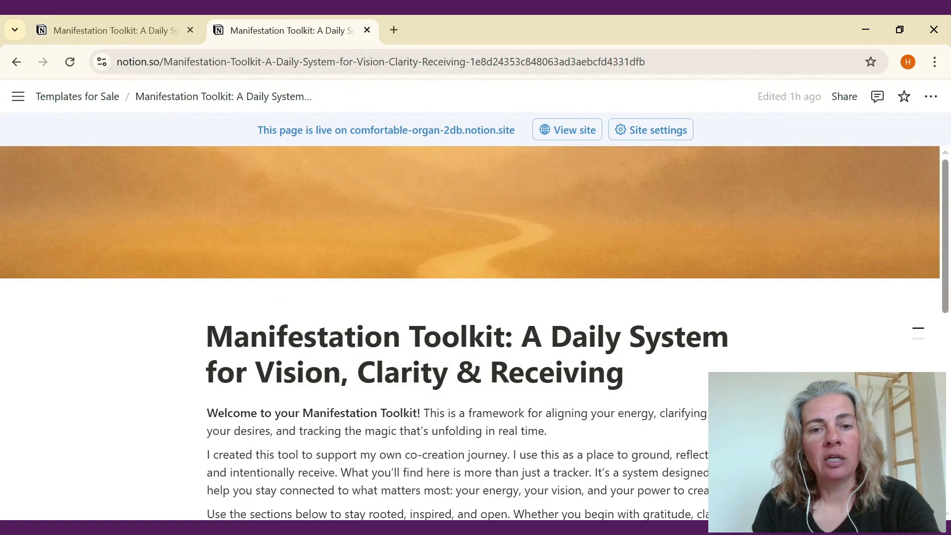
Open the Clarity Dashboard page from the Navigation Dashboard and view its Clarity Central table
{"action": "left_click_drag", "start_coordinate": [945, 217], "coordinate": [947, 381]}
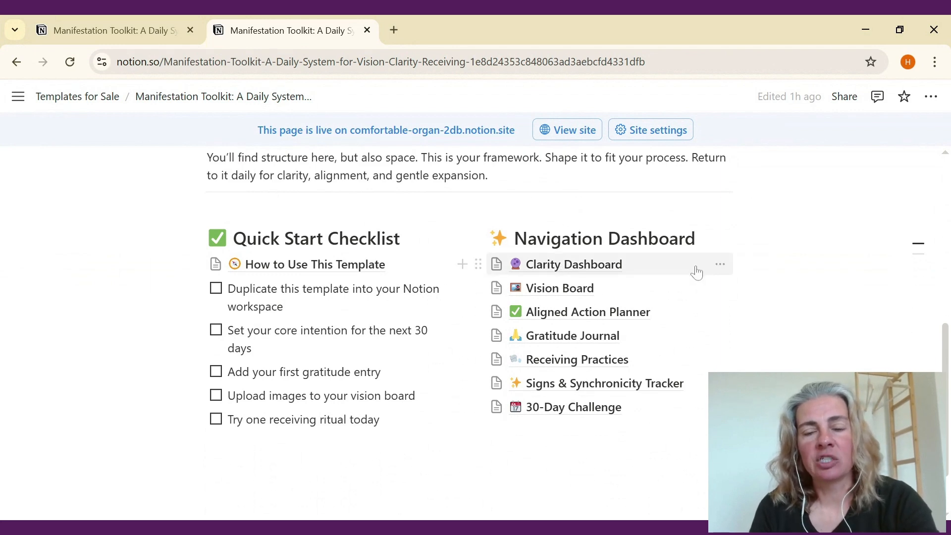
{"action": "mouse_move", "coordinate": [697, 273]}
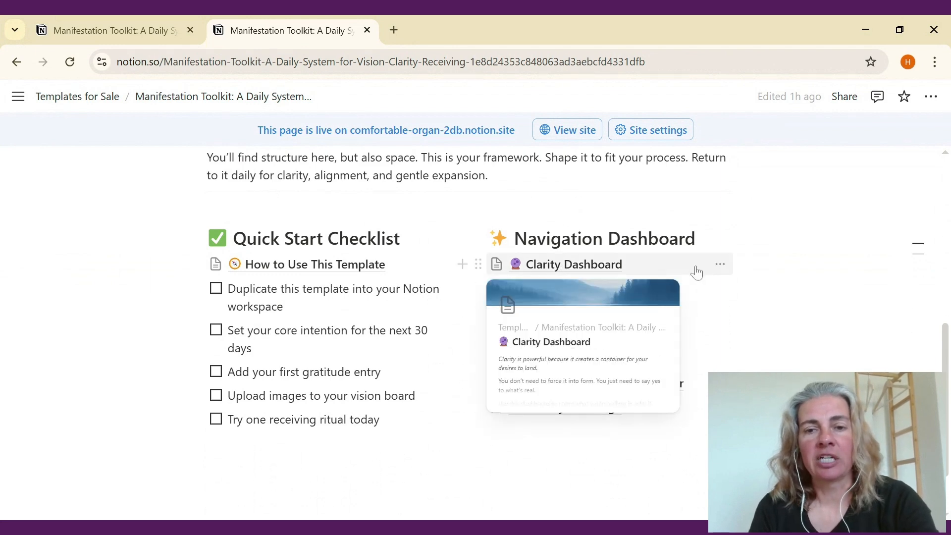
{"action": "left_click", "coordinate": [588, 265]}
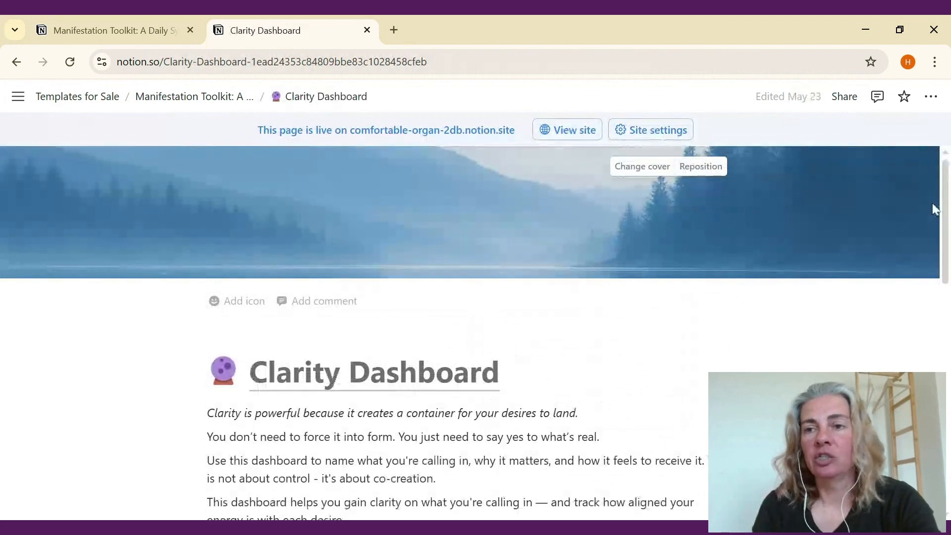
{"action": "left_click_drag", "start_coordinate": [945, 213], "coordinate": [938, 412]}
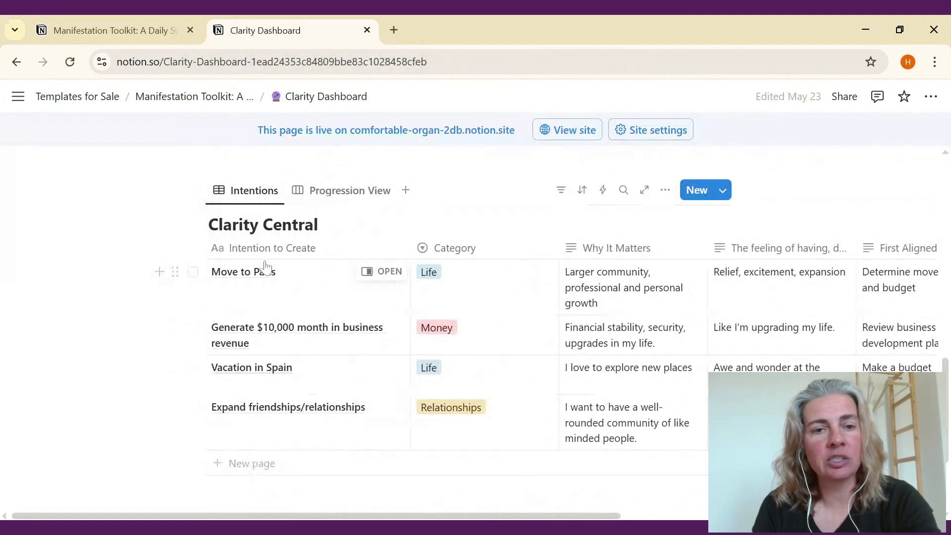
Review the Category and Progression options of the Move to Paris intention, and show Clarity Central in Progression View
{"action": "left_click", "coordinate": [382, 271]}
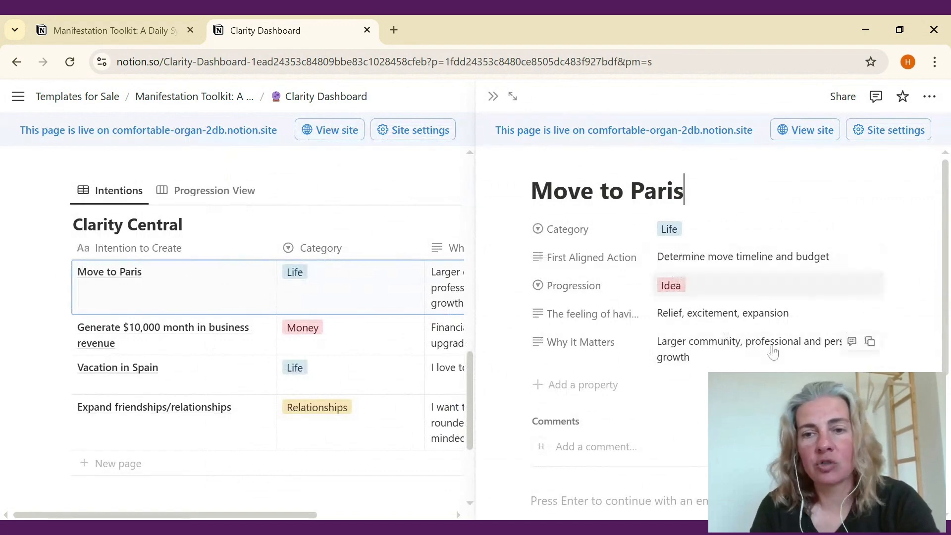
{"action": "left_click", "coordinate": [705, 238]}
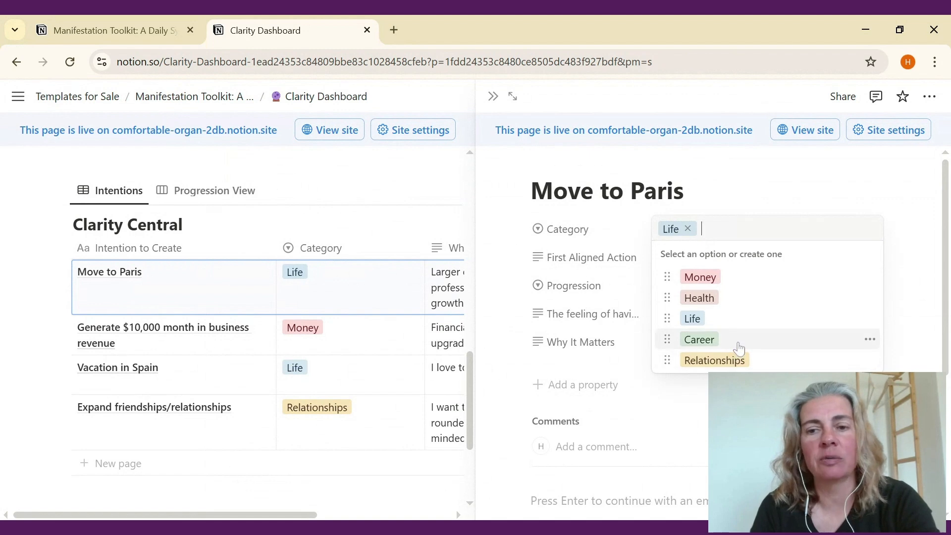
{"action": "left_click", "coordinate": [603, 263]}
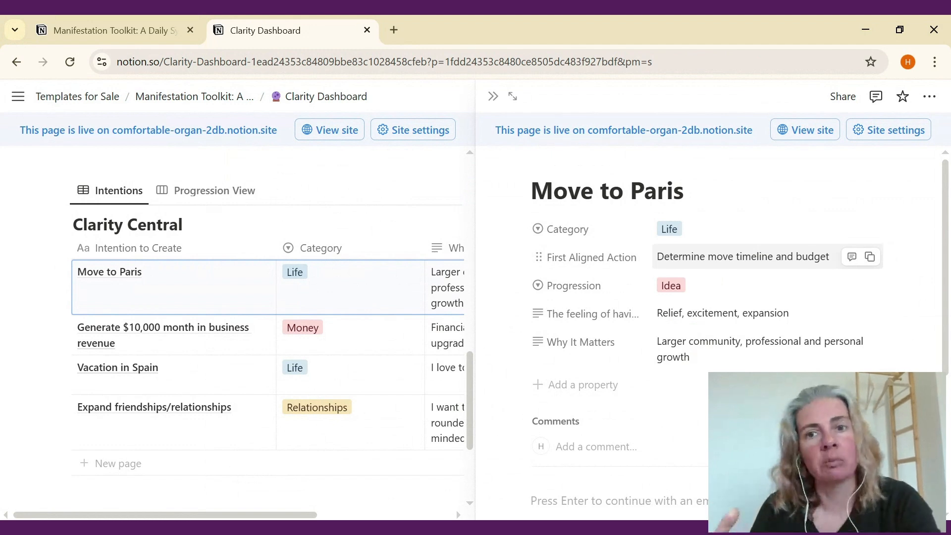
{"action": "left_click", "coordinate": [711, 294]}
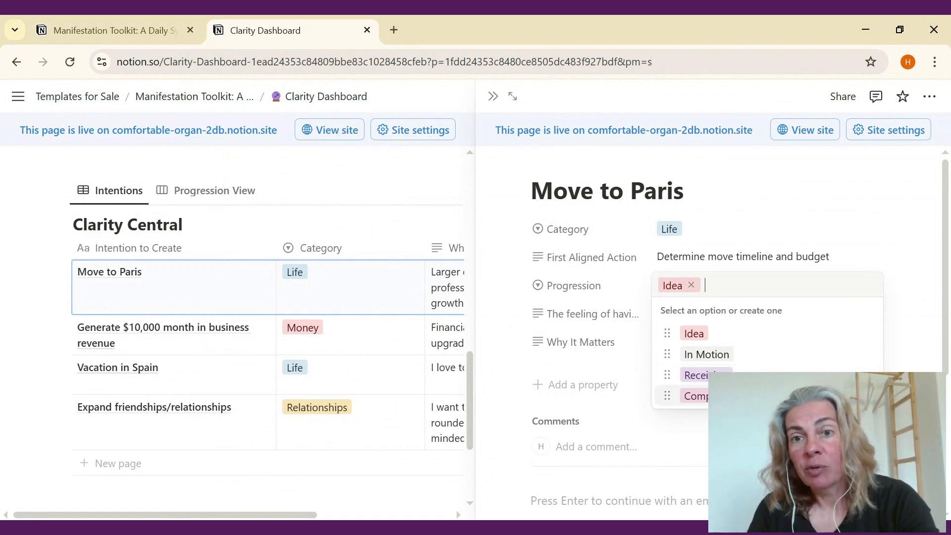
{"action": "left_click", "coordinate": [639, 297]}
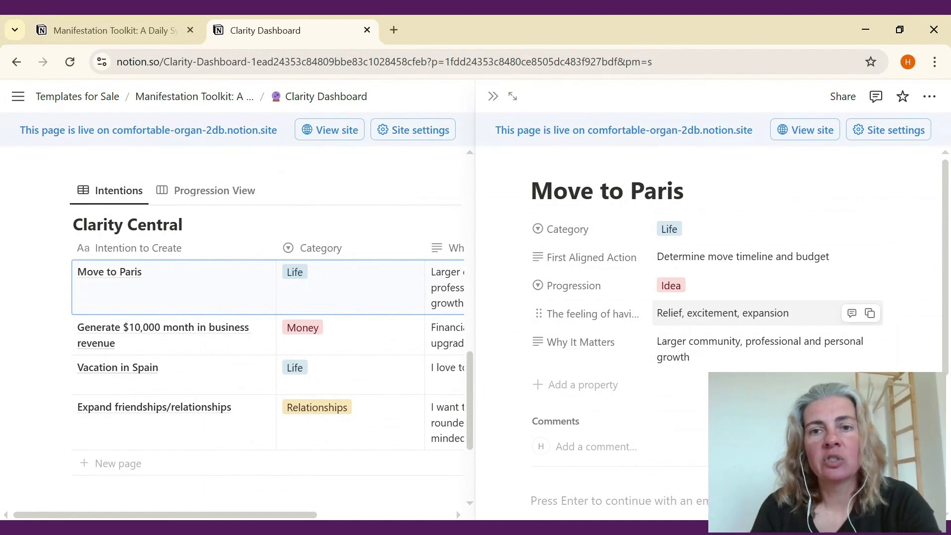
{"action": "left_click", "coordinate": [494, 97]}
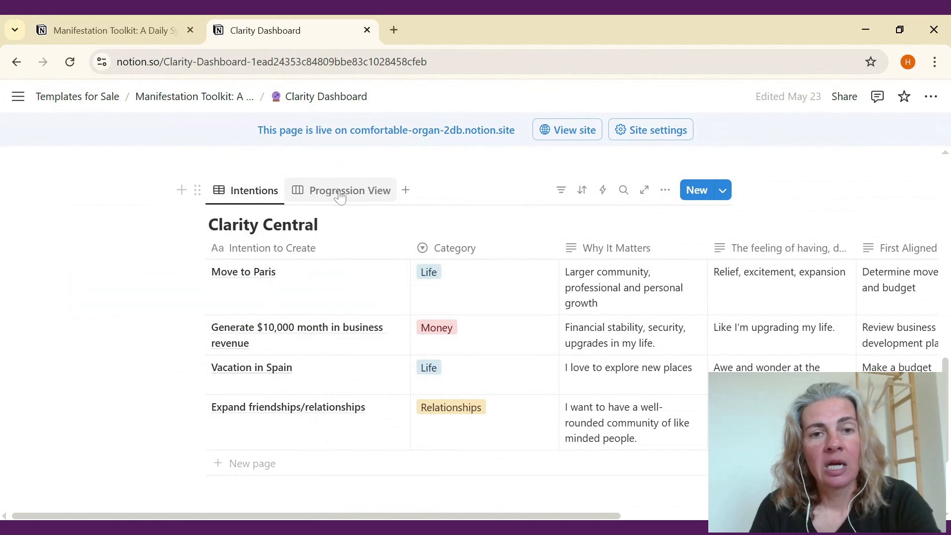
{"action": "left_click", "coordinate": [341, 197]}
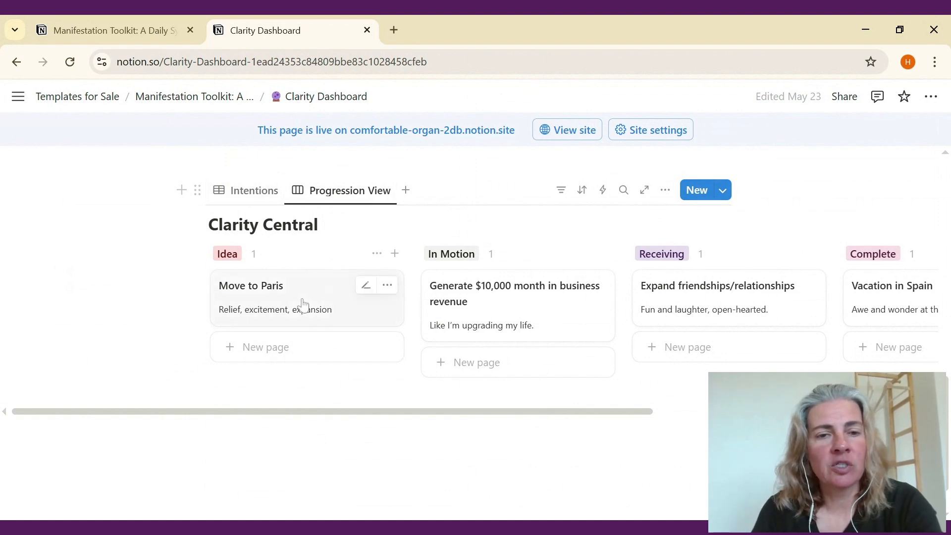
Return to the main toolkit page and open the Vision Board page to view its My Vision Board gallery
{"action": "left_click", "coordinate": [188, 98]}
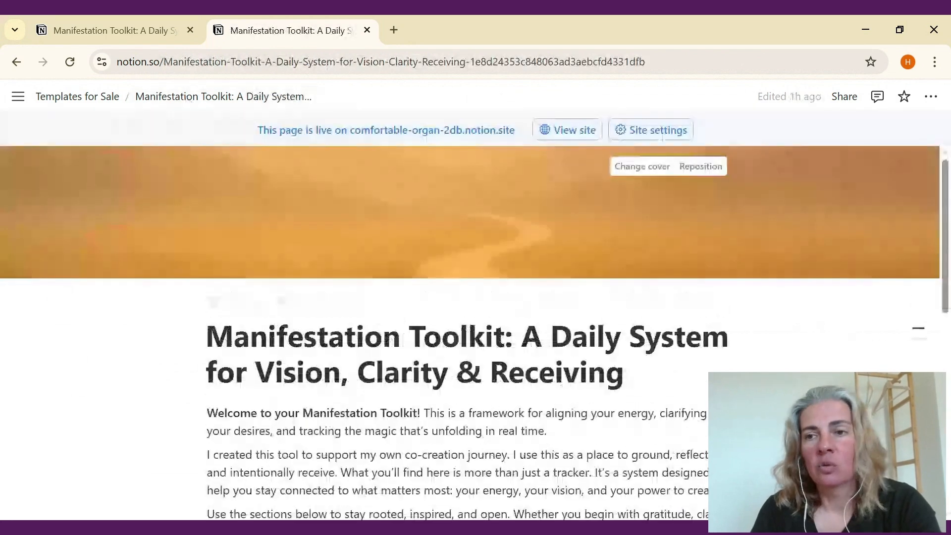
{"action": "left_click_drag", "start_coordinate": [947, 198], "coordinate": [946, 324]}
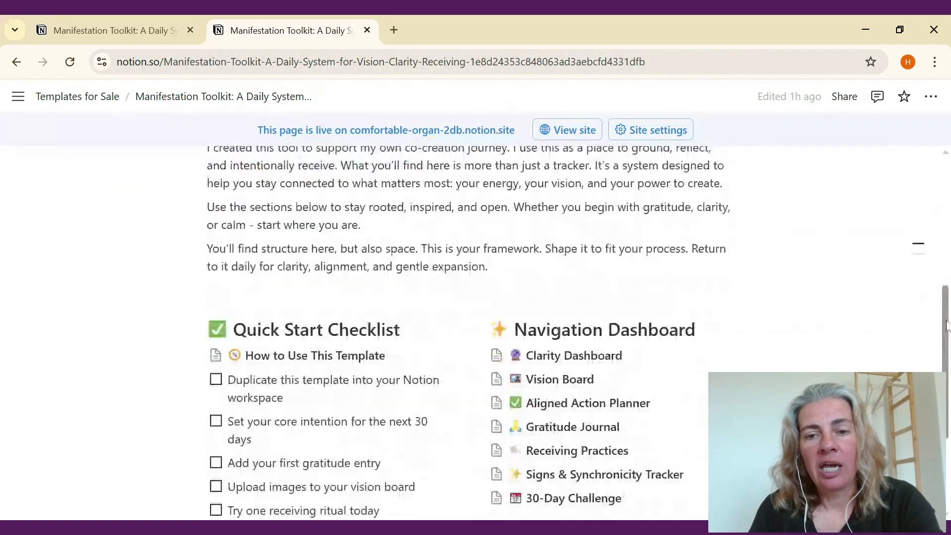
{"action": "left_click", "coordinate": [543, 379]}
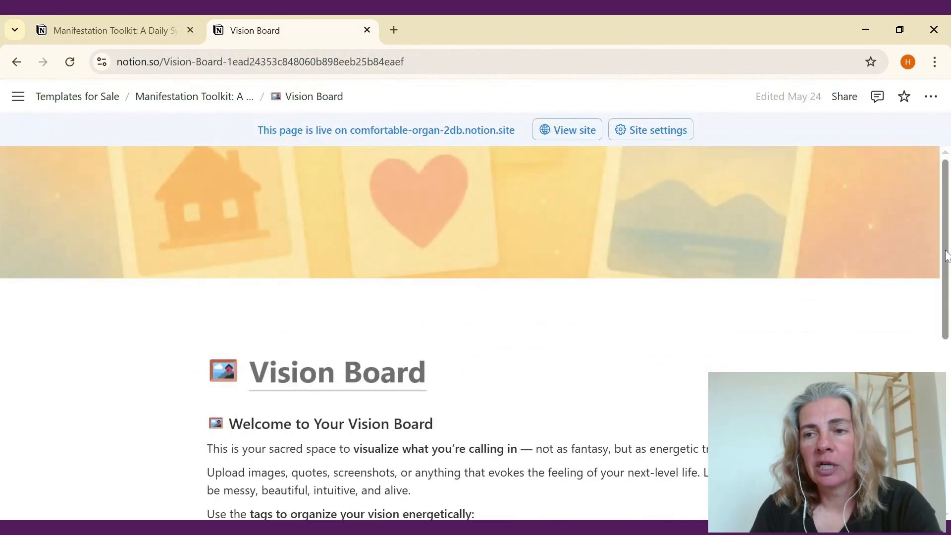
{"action": "left_click_drag", "start_coordinate": [946, 255], "coordinate": [946, 394]}
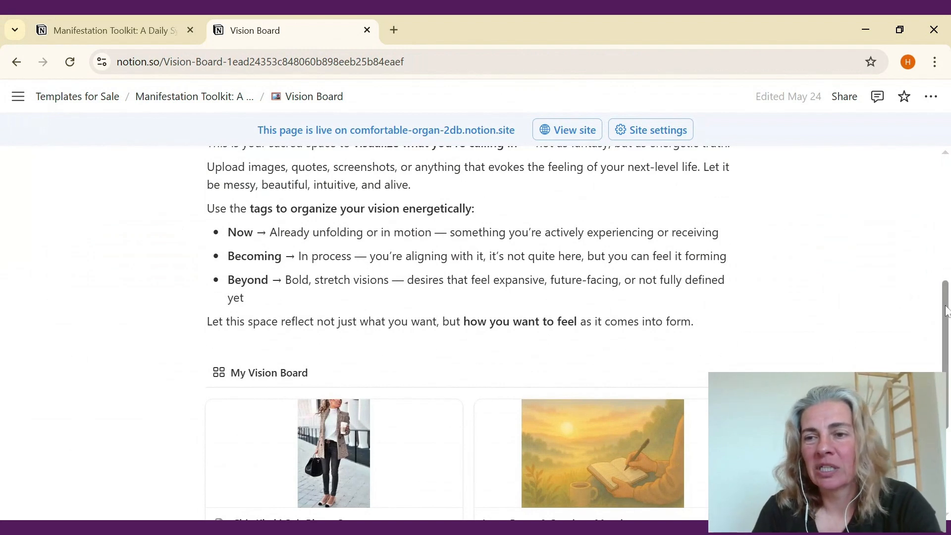
{"action": "left_click_drag", "start_coordinate": [946, 311], "coordinate": [946, 384]}
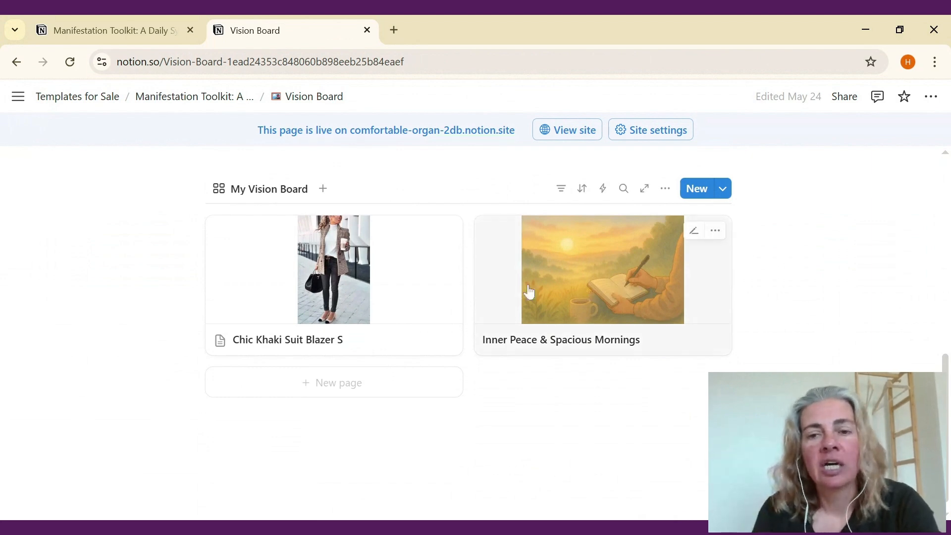
Examine the Inner Peace & Spacious Mornings card's Purpose options and other properties, and expand the card to a full page
{"action": "left_click", "coordinate": [578, 302]}
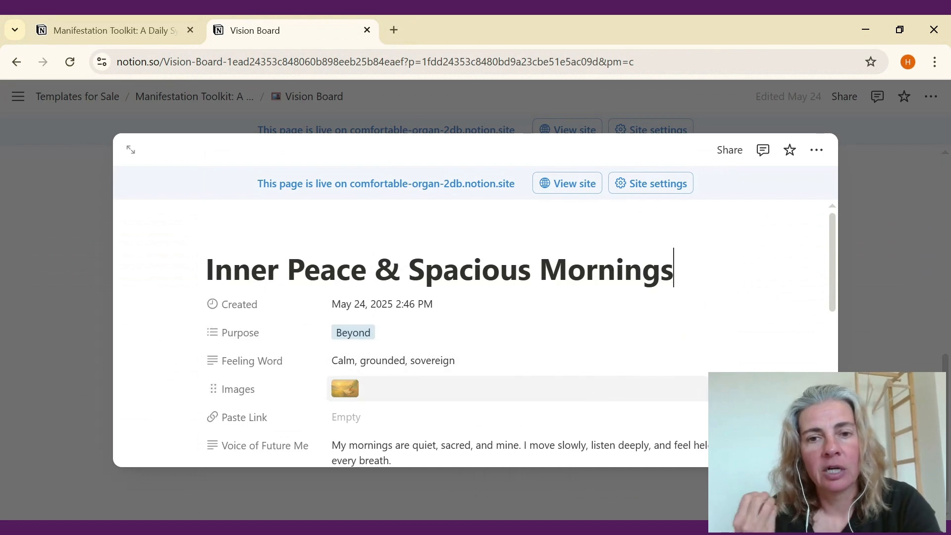
{"action": "left_click", "coordinate": [386, 337]}
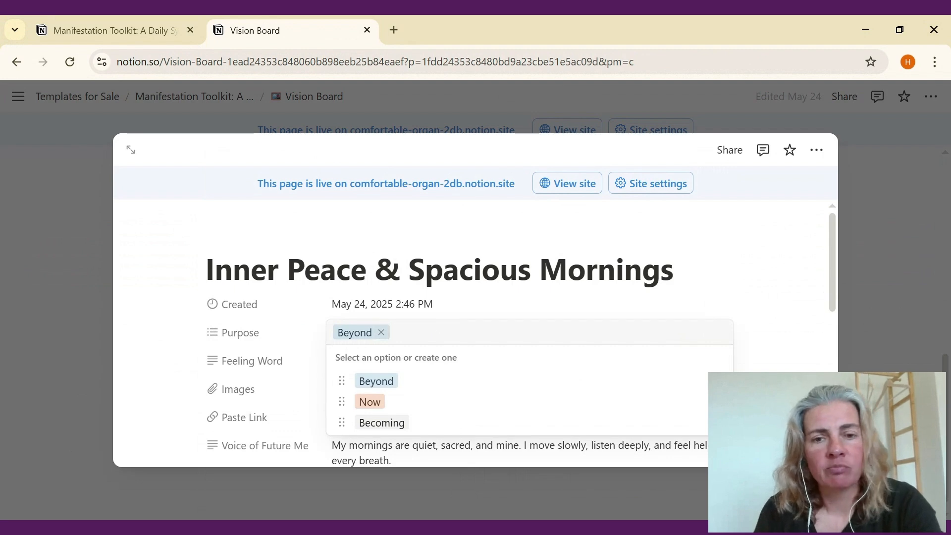
{"action": "left_click", "coordinate": [484, 296]}
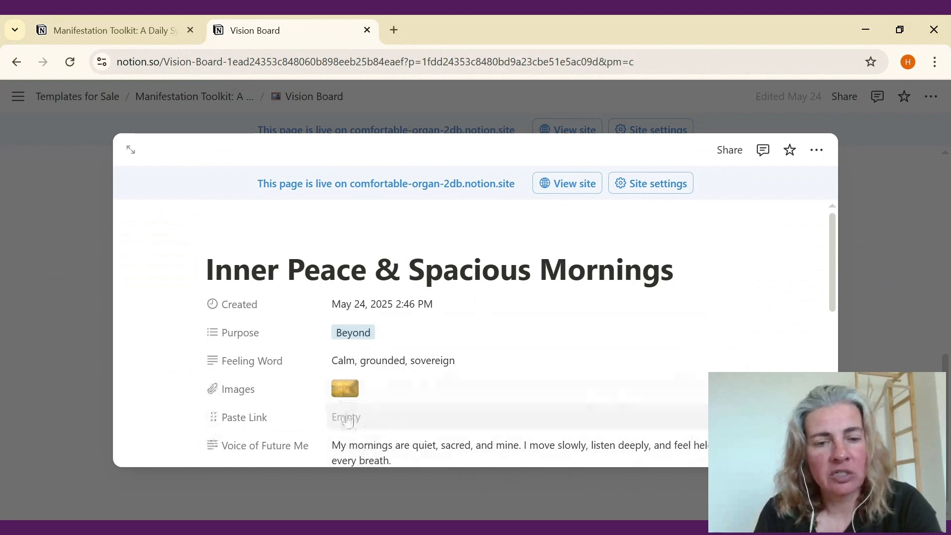
{"action": "scroll", "coordinate": [834, 280], "scroll_direction": "down", "scroll_amount": 1}
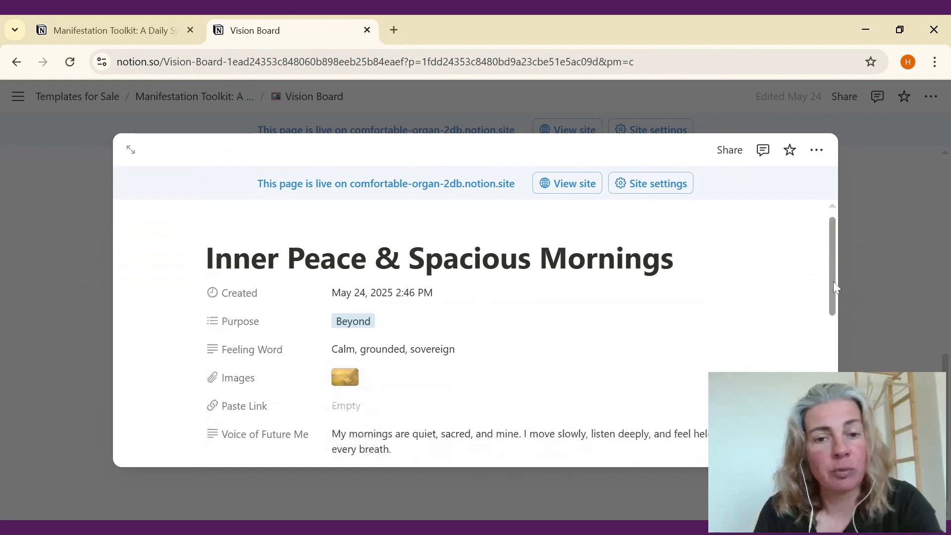
{"action": "scroll", "coordinate": [402, 303], "scroll_direction": "down", "scroll_amount": 3}
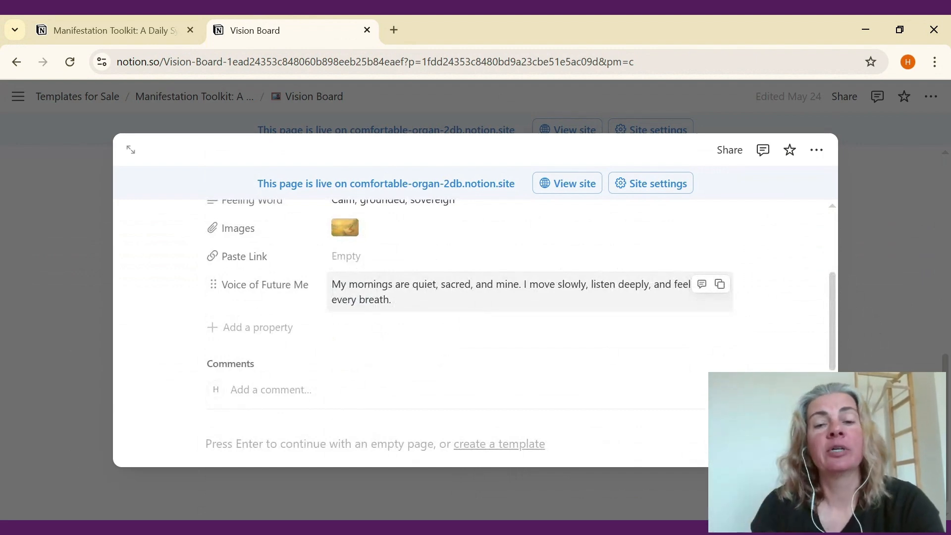
{"action": "left_click", "coordinate": [131, 149]}
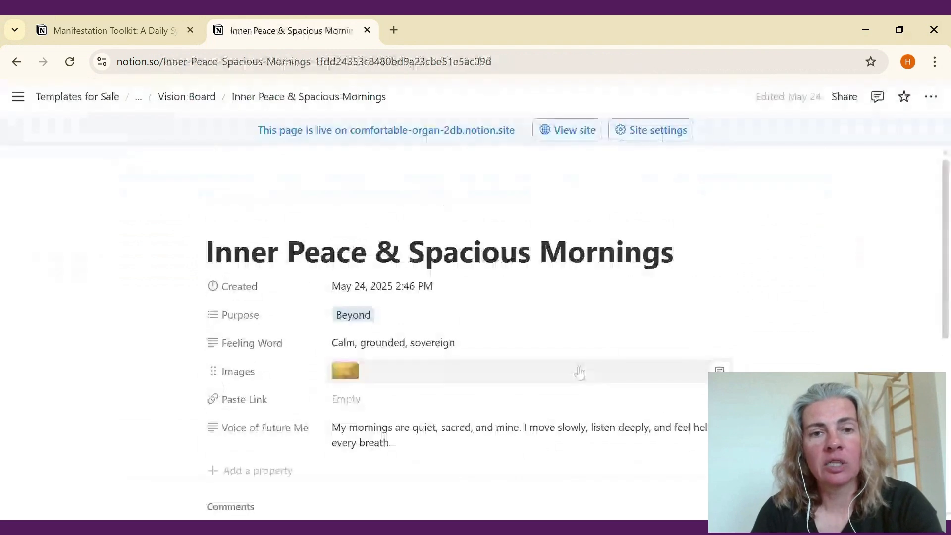
Go back to the main toolkit page and open the Aligned Action Planner to view its Aligned Actions table
{"action": "left_click", "coordinate": [203, 99]}
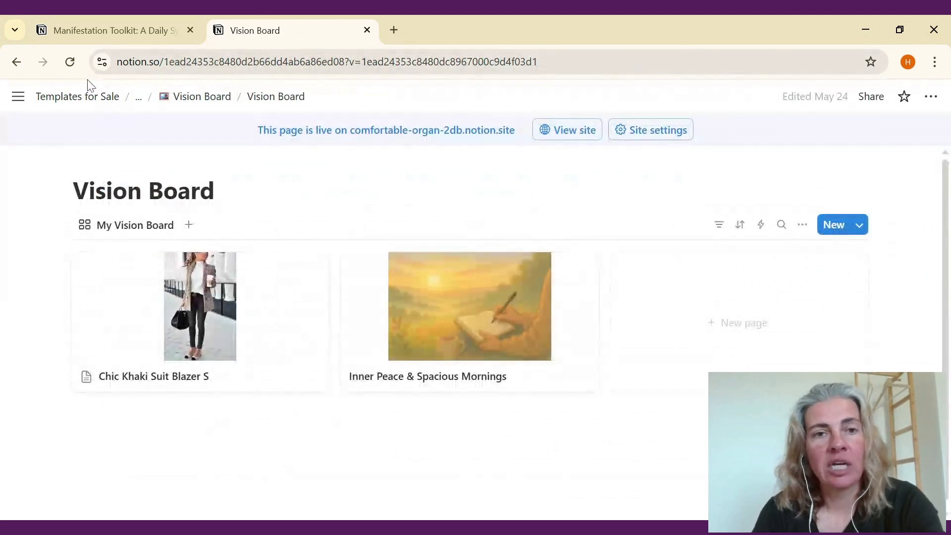
{"action": "left_click", "coordinate": [138, 97]}
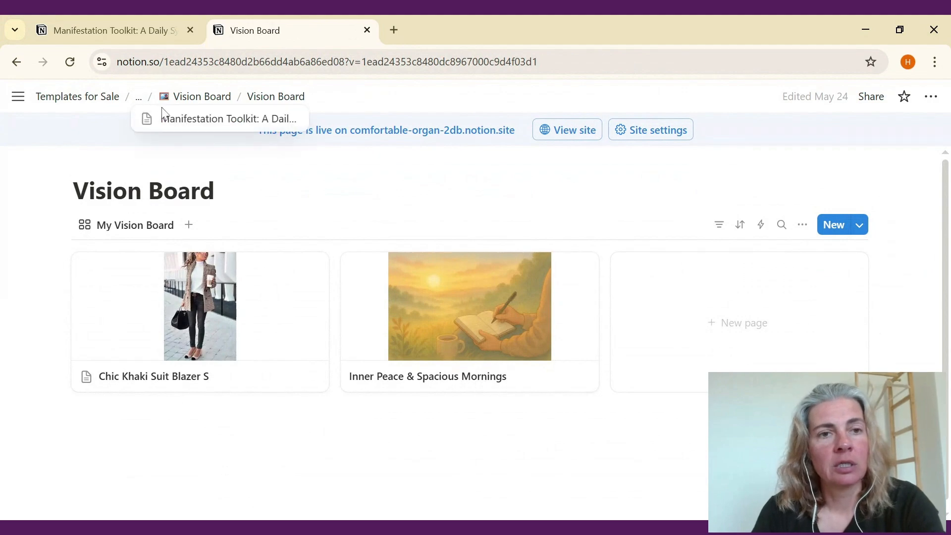
{"action": "left_click", "coordinate": [177, 120]}
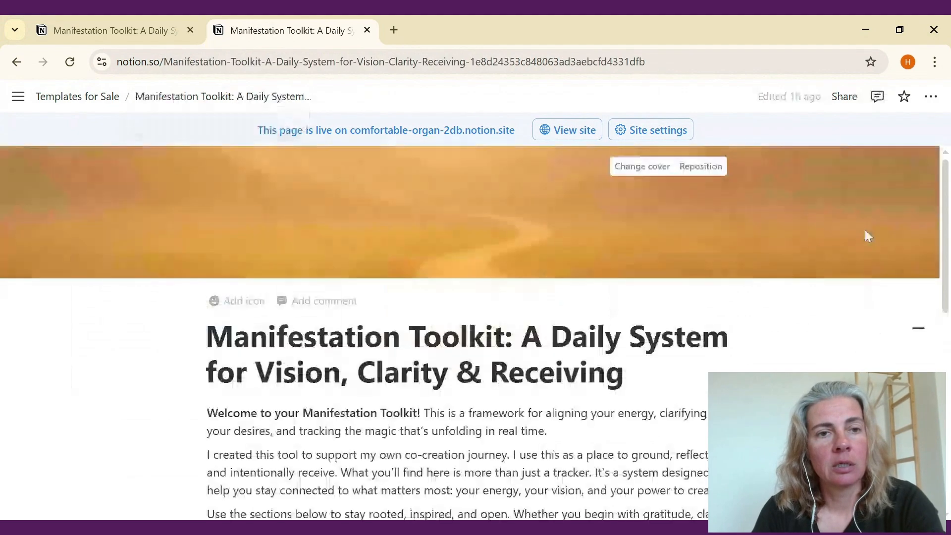
{"action": "left_click_drag", "start_coordinate": [944, 213], "coordinate": [944, 376]}
{"action": "mouse_move", "coordinate": [603, 322]}
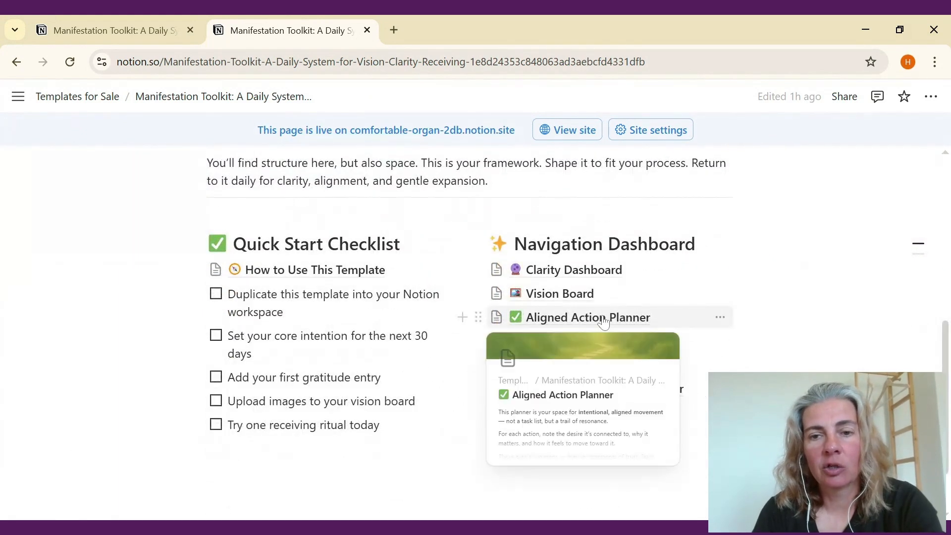
{"action": "left_click", "coordinate": [603, 317]}
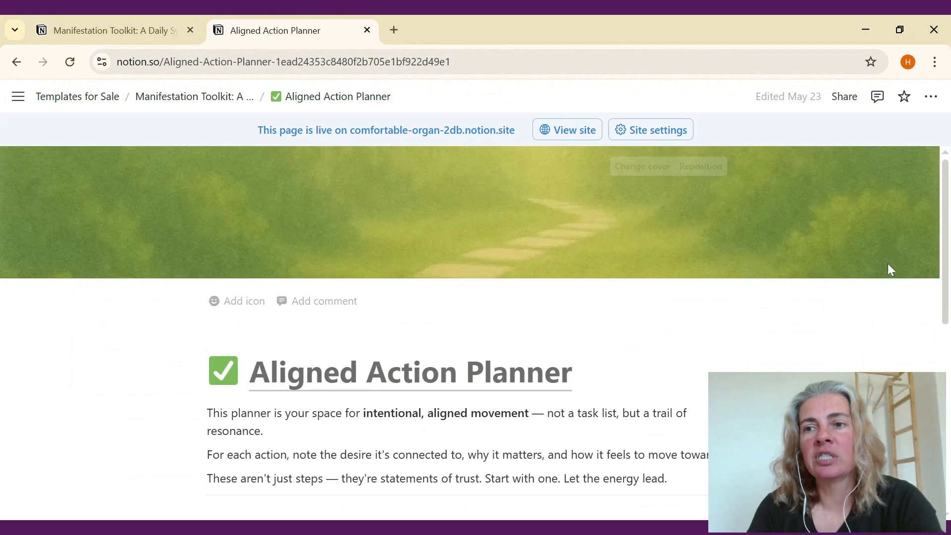
{"action": "left_click_drag", "start_coordinate": [948, 248], "coordinate": [944, 378]}
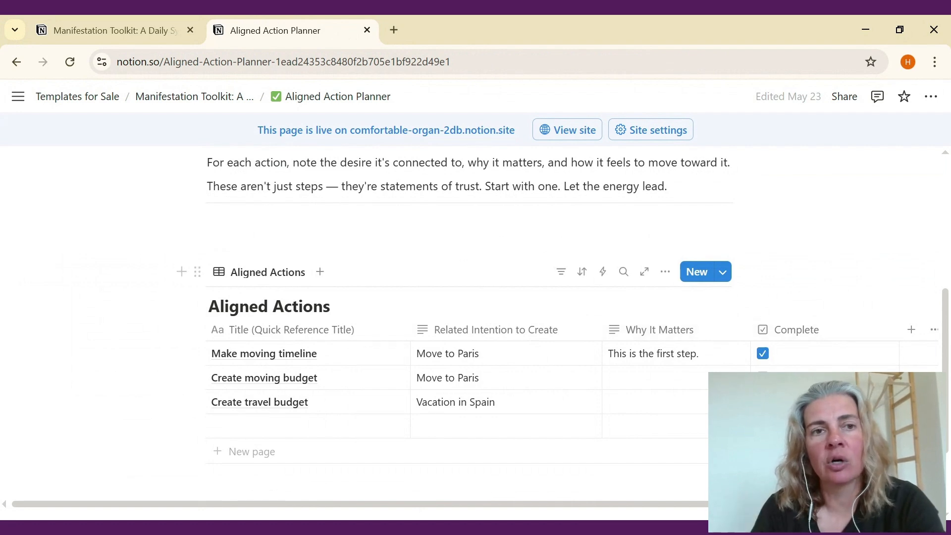
Return to the main toolkit page and open the Gratitude Journal from the Navigation Dashboard
{"action": "left_click", "coordinate": [217, 102]}
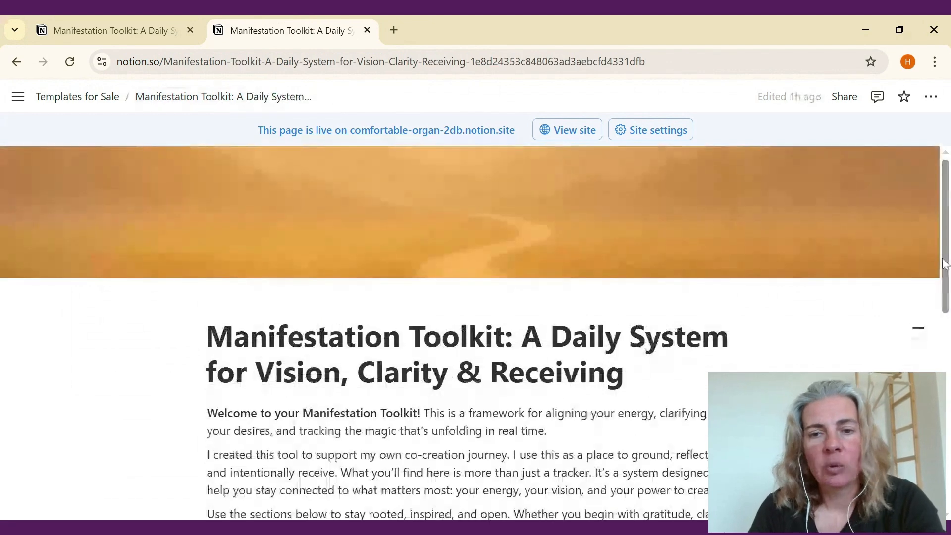
{"action": "left_click_drag", "start_coordinate": [945, 264], "coordinate": [946, 416]}
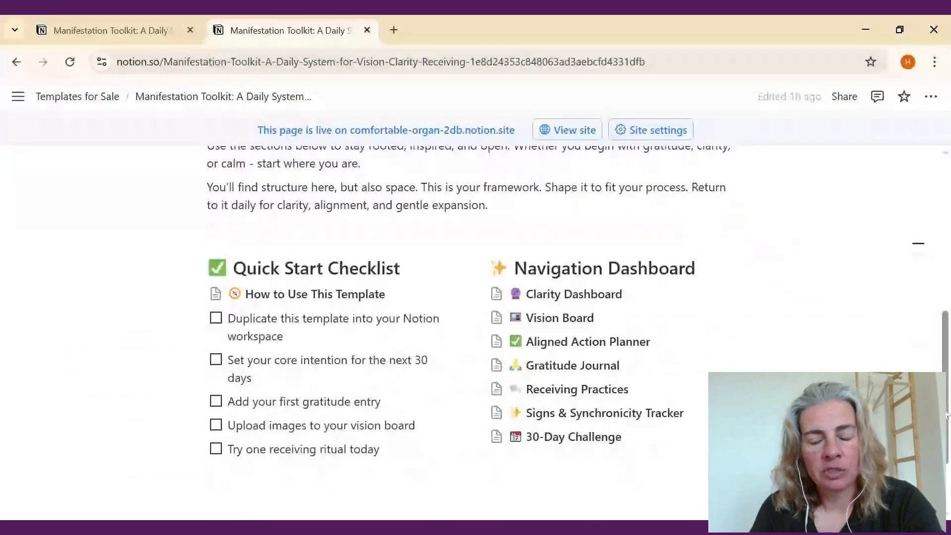
{"action": "left_click", "coordinate": [577, 369]}
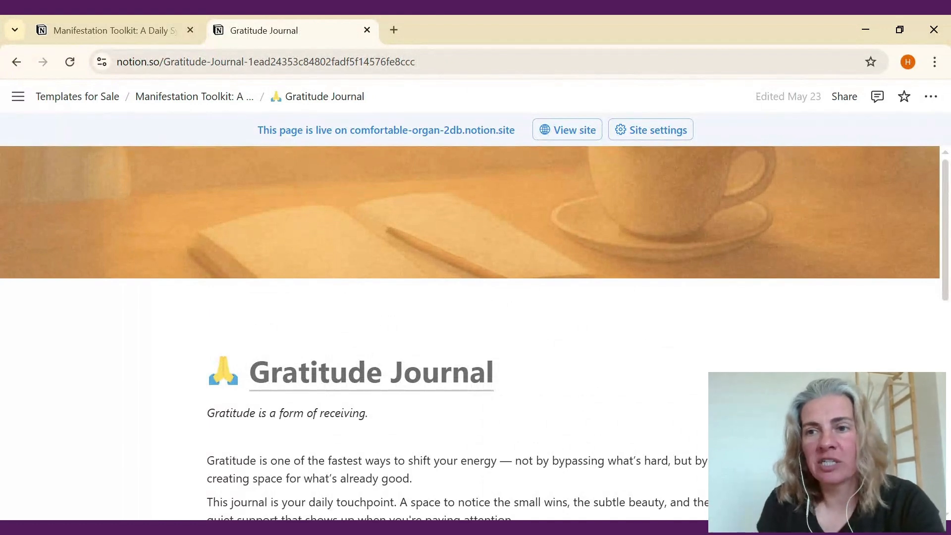
Create a new gratitude entry from the Gratitude Journal page and open it
{"action": "left_click_drag", "start_coordinate": [946, 252], "coordinate": [946, 407]}
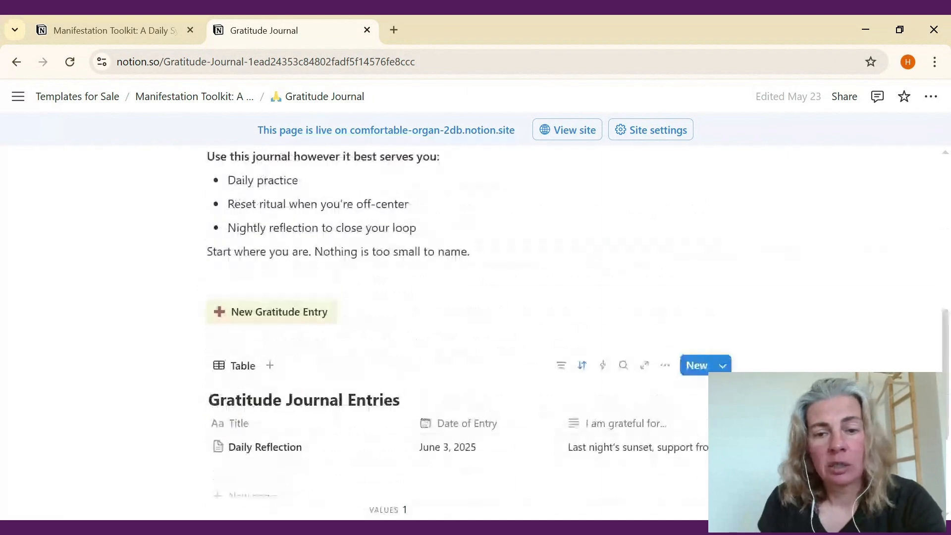
{"action": "left_click", "coordinate": [237, 317]}
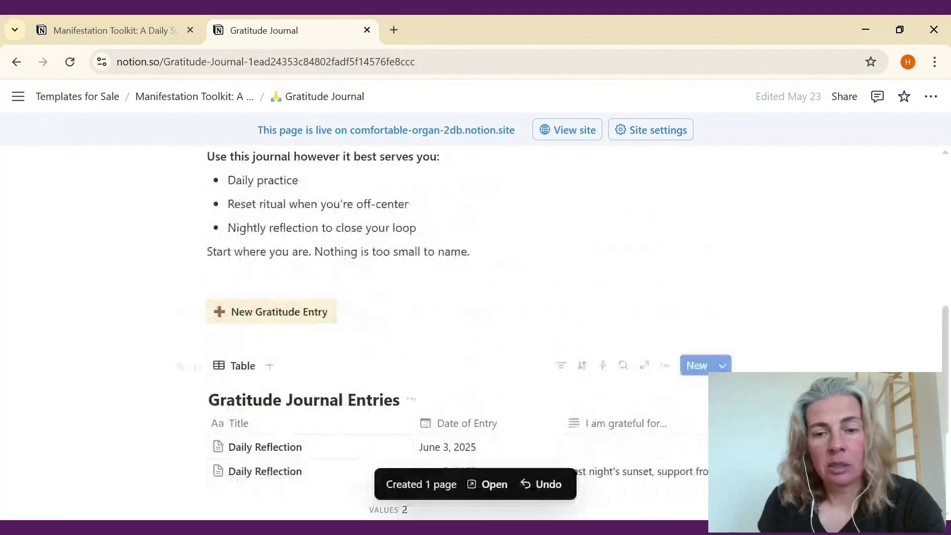
{"action": "left_click", "coordinate": [495, 485]}
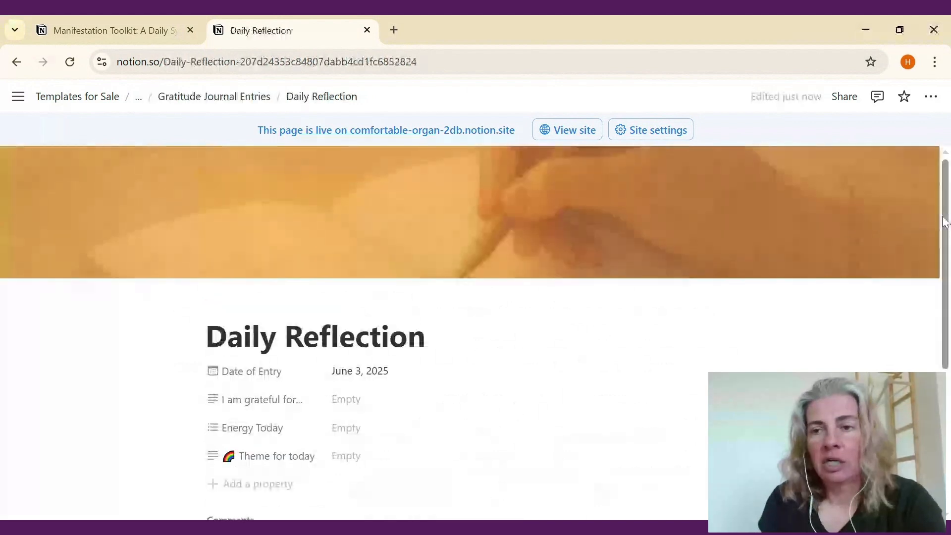
Examine the new Daily Reflection entry's gratitude field, Energy Today options and Theme for today field
{"action": "left_click_drag", "start_coordinate": [944, 222], "coordinate": [944, 261]}
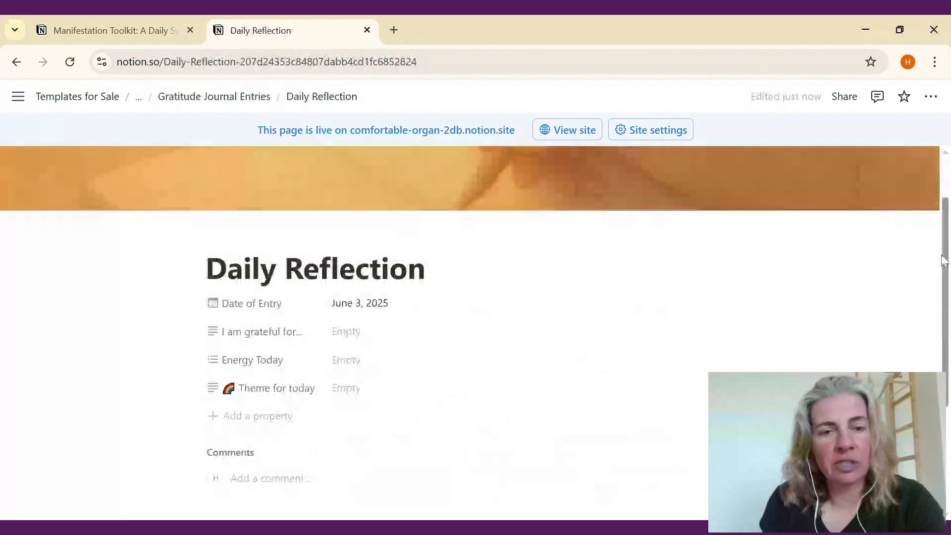
{"action": "scroll", "coordinate": [944, 261], "scroll_direction": "down", "scroll_amount": 1}
{"action": "left_click", "coordinate": [336, 308]}
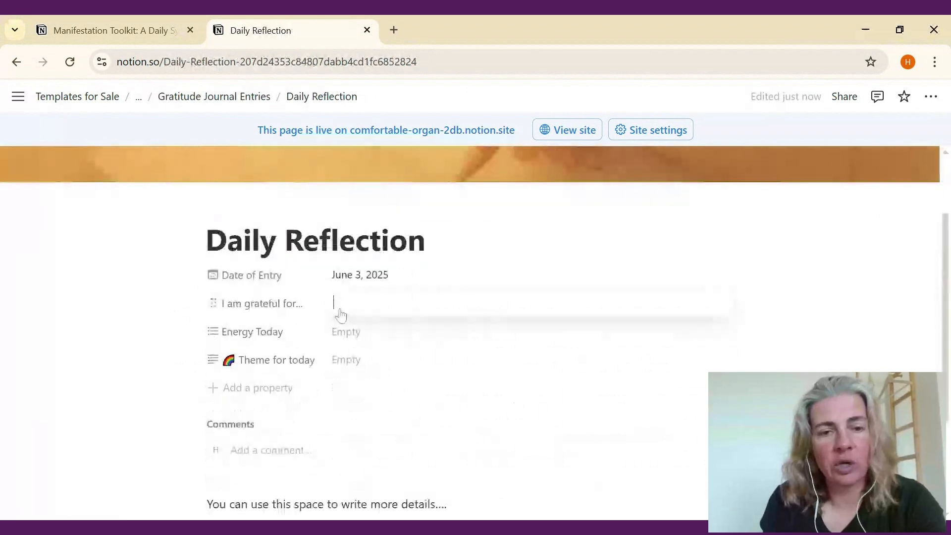
{"action": "left_click", "coordinate": [352, 332]}
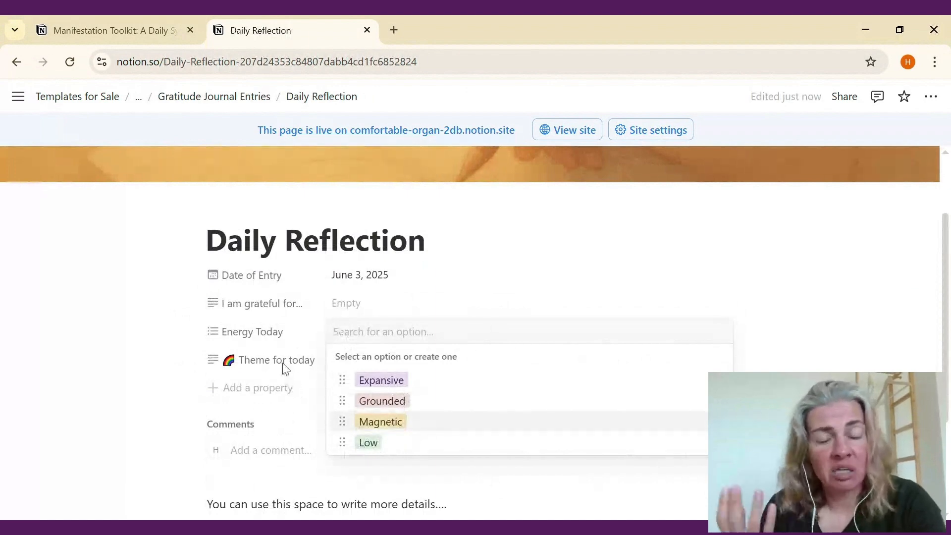
{"action": "left_click", "coordinate": [355, 365]}
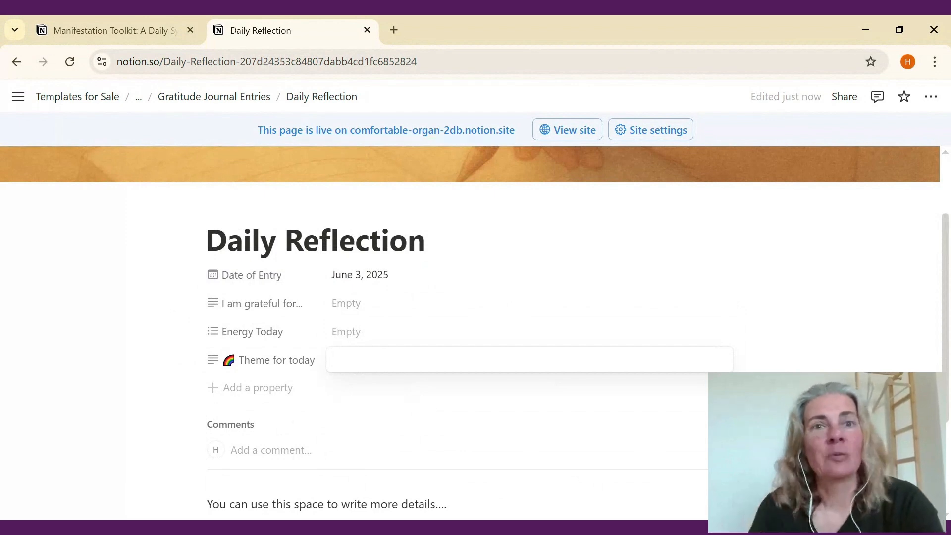
Leave the entry to view the full Gratitude Journal Entries table, and go back to the Gratitude Journal page
{"action": "left_click", "coordinate": [210, 99]}
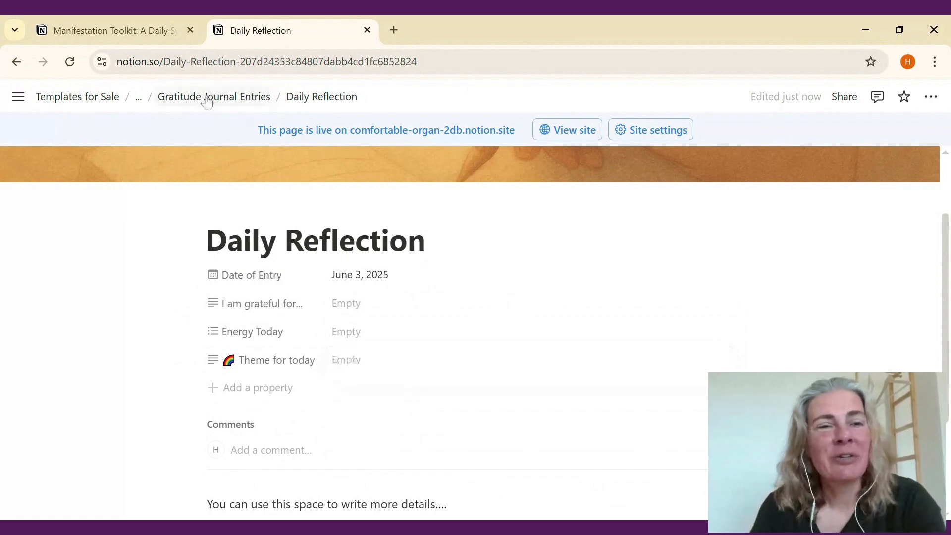
{"action": "left_click", "coordinate": [208, 101]}
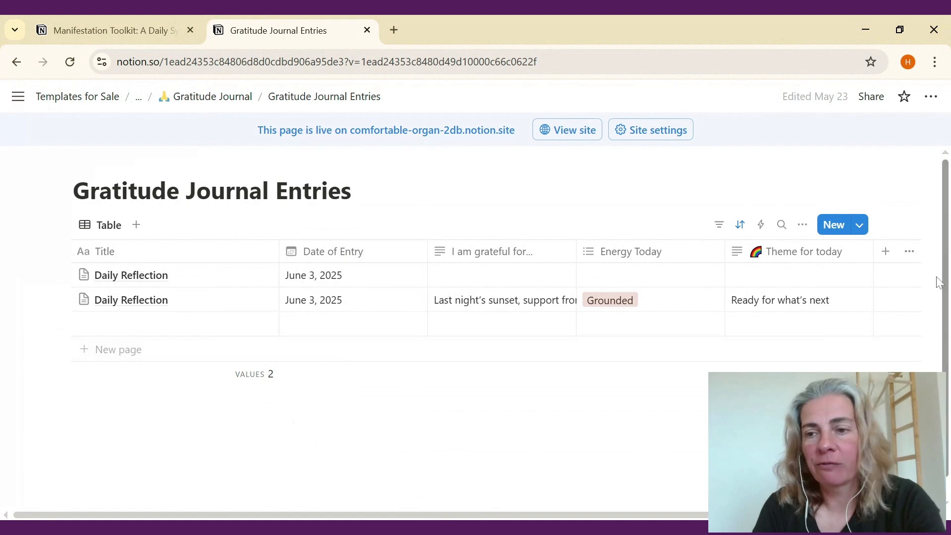
{"action": "left_click", "coordinate": [193, 98]}
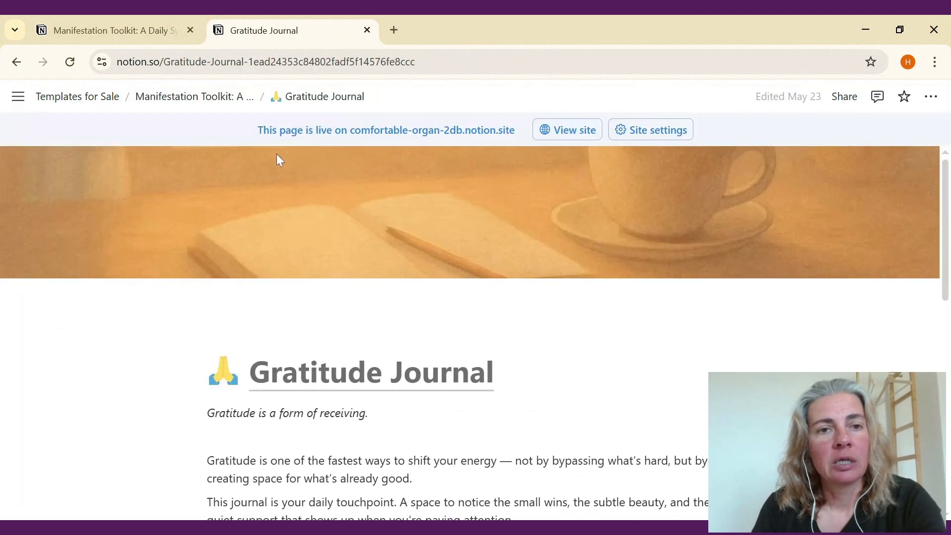
Return to the main toolkit page and open Receiving Practices to view its introduction and list of practices
{"action": "left_click", "coordinate": [174, 99]}
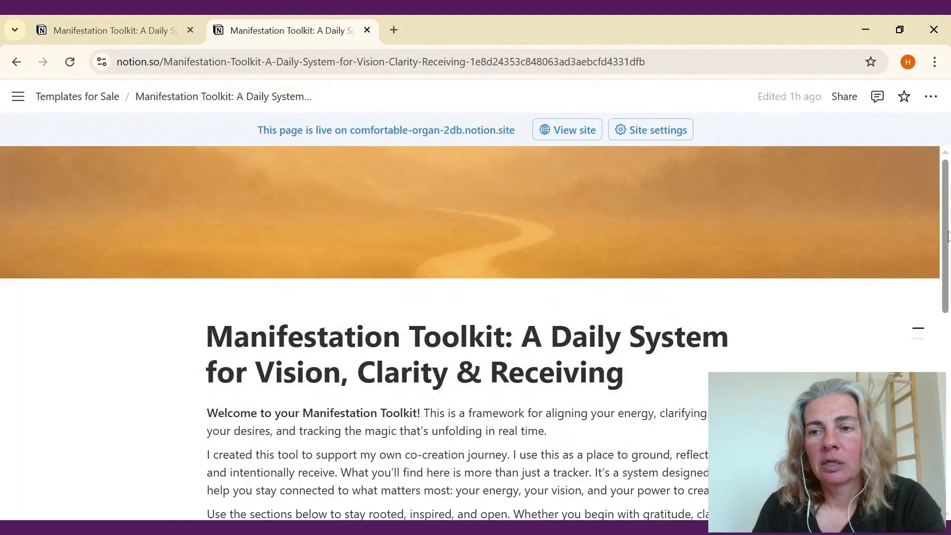
{"action": "left_click_drag", "start_coordinate": [947, 236], "coordinate": [947, 397]}
{"action": "left_click", "coordinate": [594, 366]}
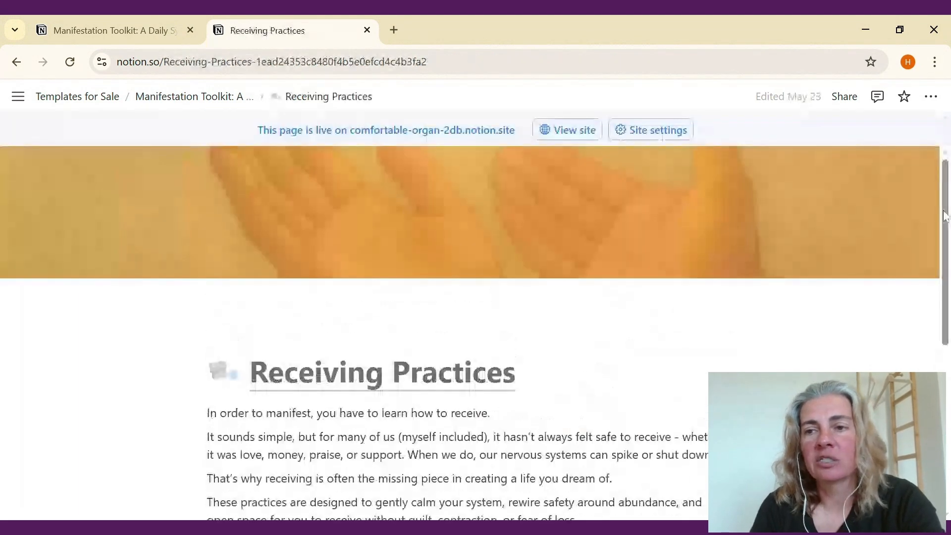
{"action": "left_click_drag", "start_coordinate": [943, 233], "coordinate": [944, 255]}
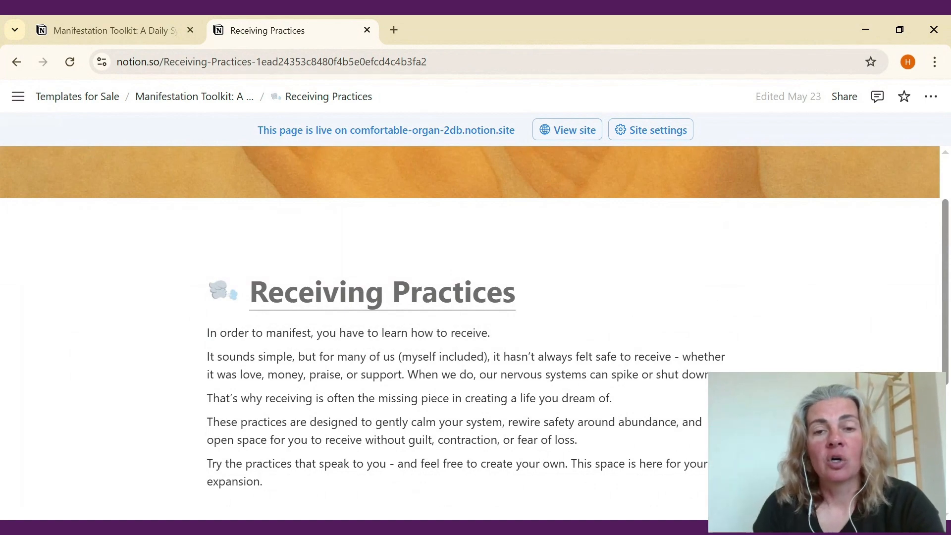
{"action": "scroll", "coordinate": [948, 220], "scroll_direction": "down", "scroll_amount": 5}
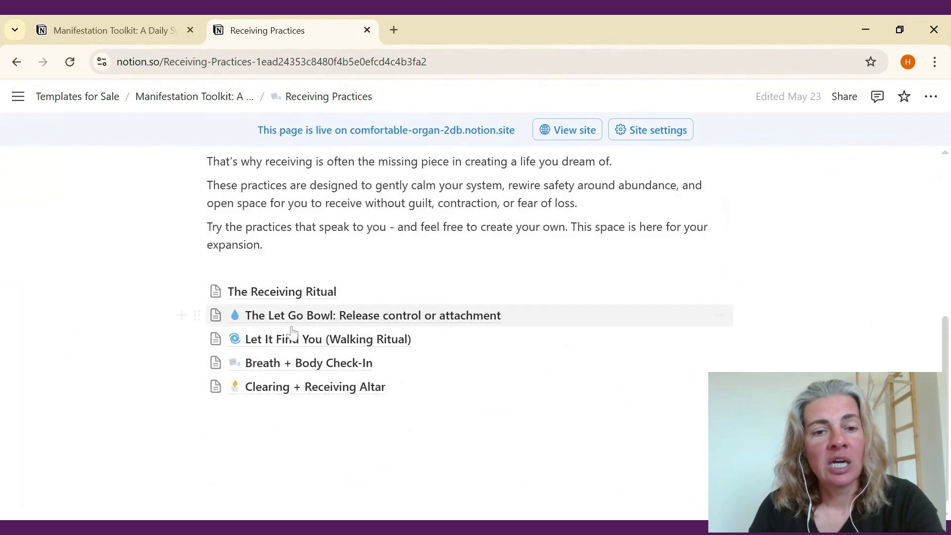
Open The Receiving Ritual to read its activation script, and return to the Receiving Practices list
{"action": "left_click", "coordinate": [275, 297]}
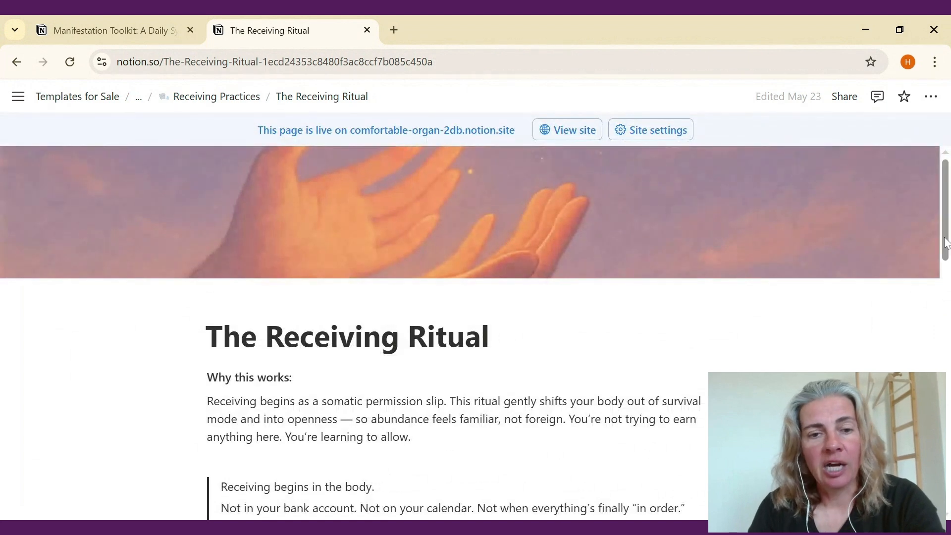
{"action": "left_click_drag", "start_coordinate": [945, 245], "coordinate": [945, 386]}
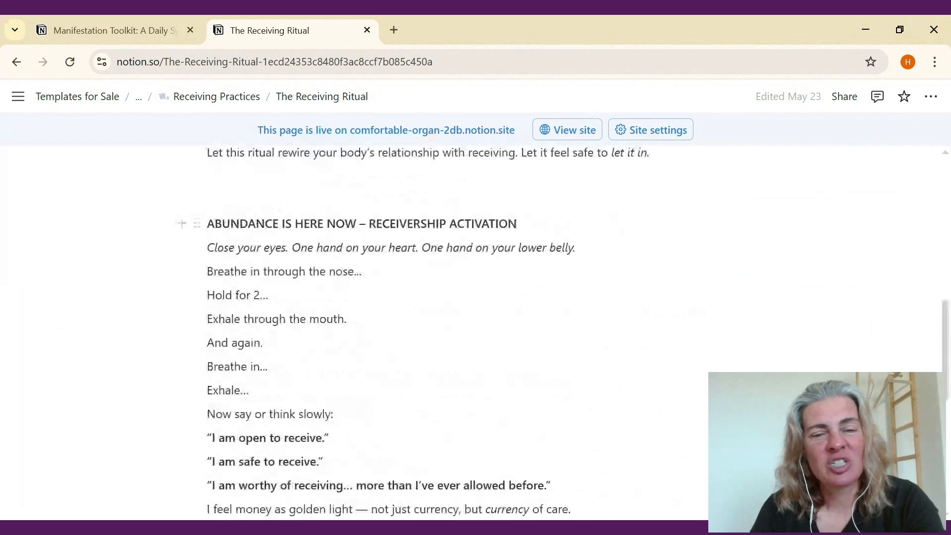
{"action": "left_click", "coordinate": [222, 101]}
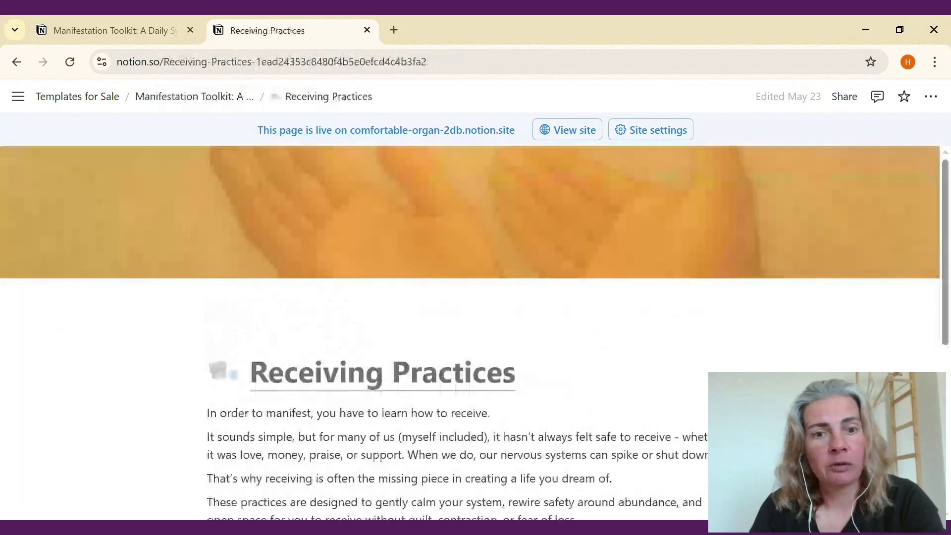
{"action": "scroll", "coordinate": [946, 387], "scroll_direction": "down", "scroll_amount": 2}
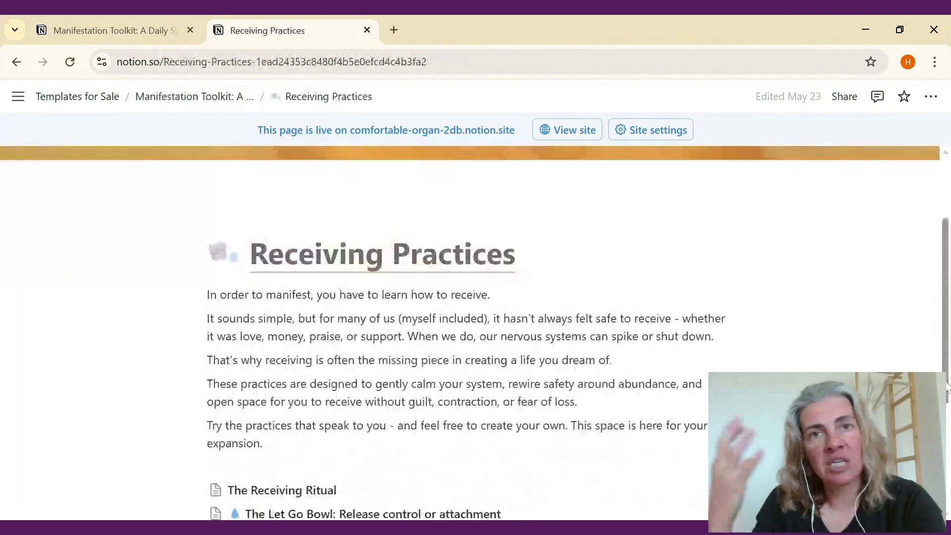
{"action": "scroll", "coordinate": [946, 388], "scroll_direction": "down", "scroll_amount": 3}
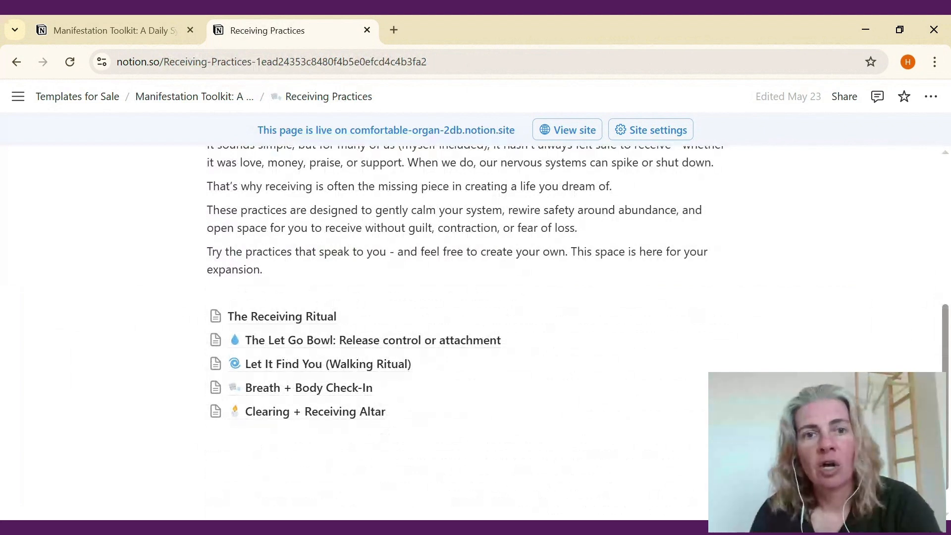
Open the Breath + Body Check-In practice to skim its instructions, and go back to Receiving Practices
{"action": "left_click", "coordinate": [340, 391]}
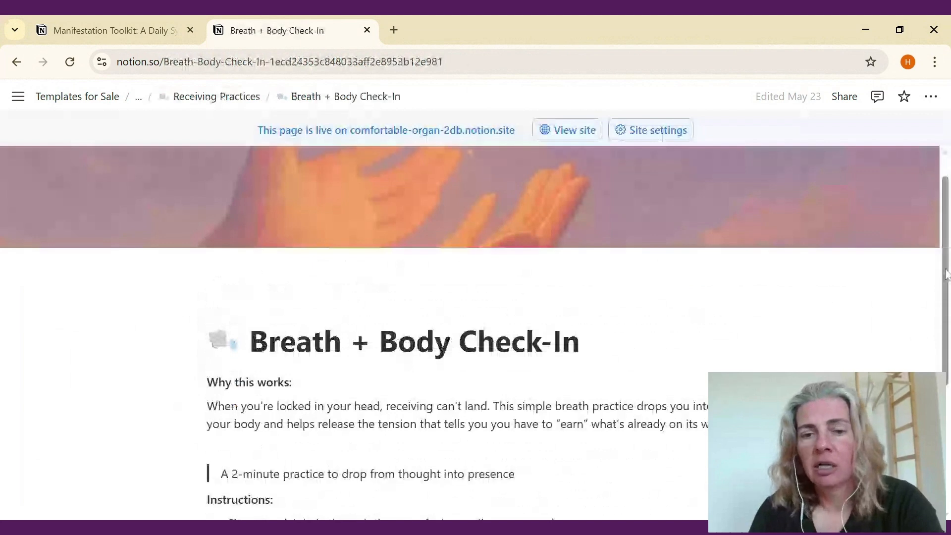
{"action": "scroll", "coordinate": [943, 273], "scroll_direction": "down", "scroll_amount": 4}
{"action": "scroll", "coordinate": [935, 250], "scroll_direction": "up", "scroll_amount": 5}
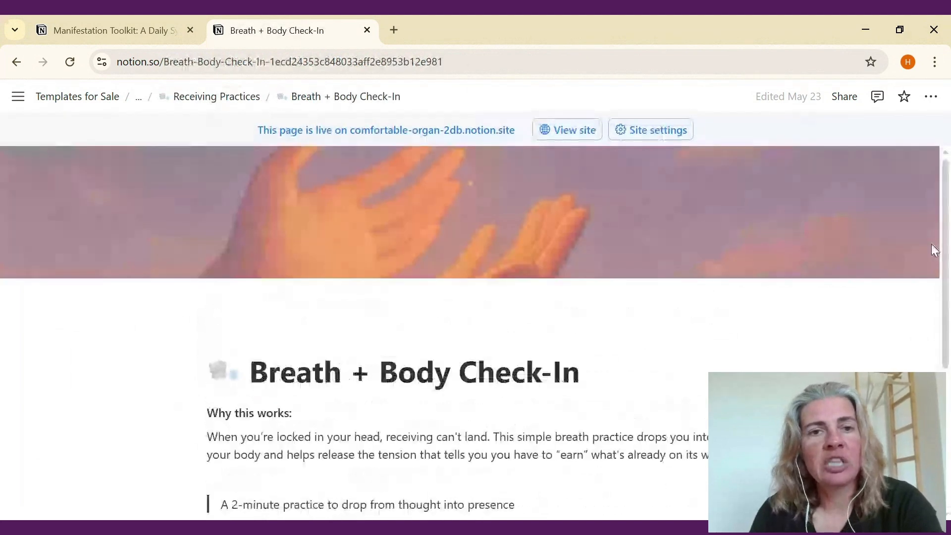
{"action": "left_click", "coordinate": [217, 97]}
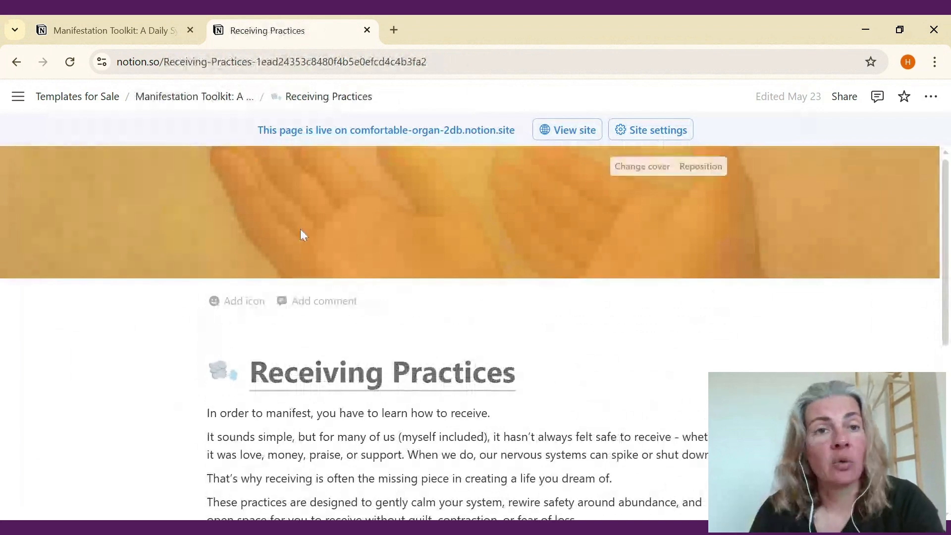
Return to the main toolkit page and open the Signs & Synchronicity Tracker to view its Signs Tracker table
{"action": "left_click", "coordinate": [193, 98]}
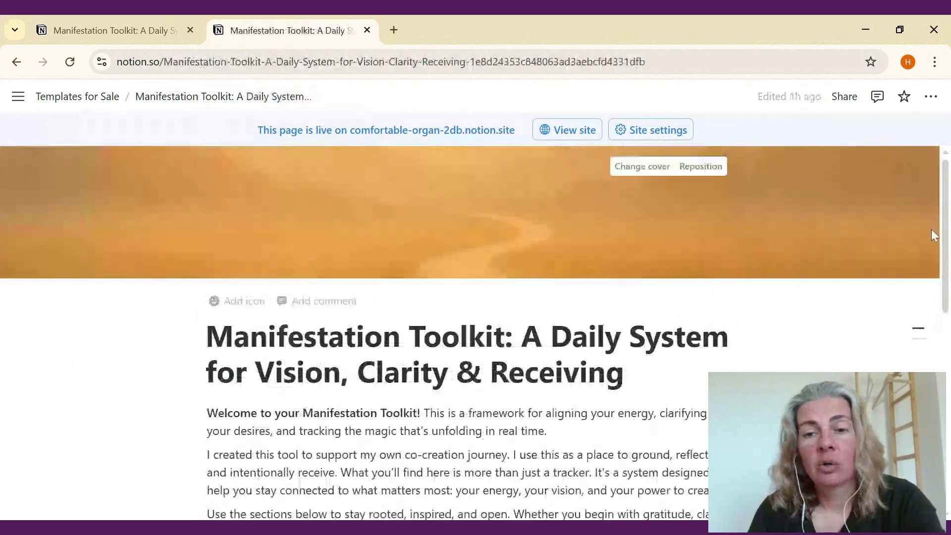
{"action": "scroll", "coordinate": [934, 235], "scroll_direction": "down", "scroll_amount": 3}
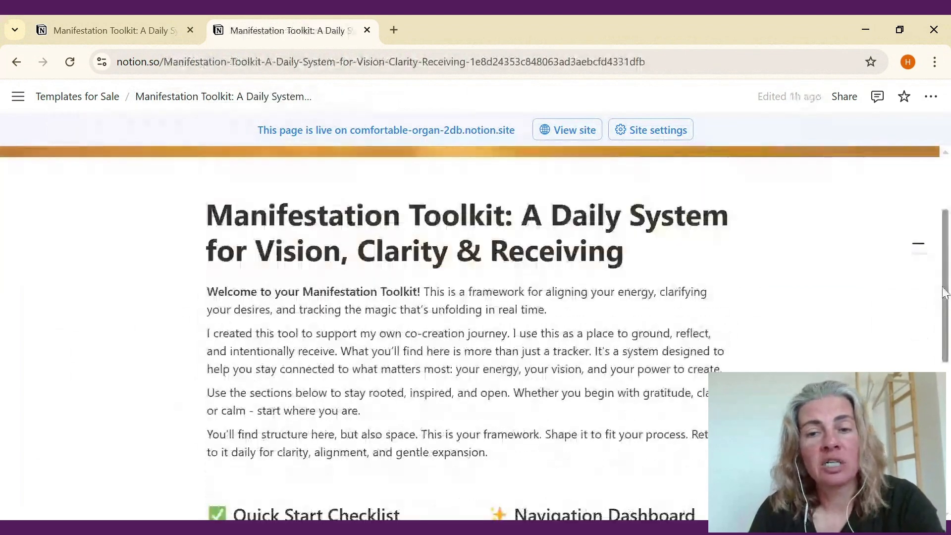
{"action": "scroll", "coordinate": [934, 235], "scroll_direction": "down", "scroll_amount": 7}
{"action": "left_click", "coordinate": [558, 379]}
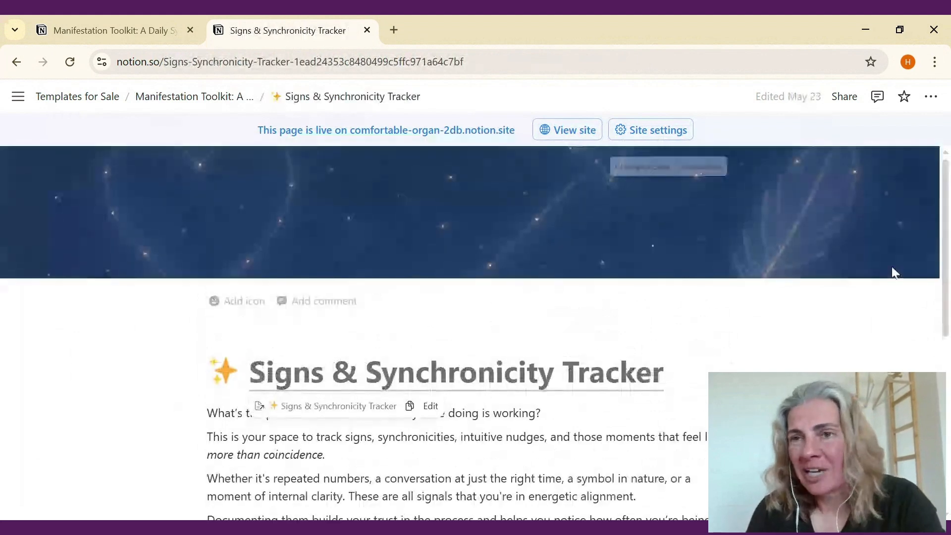
{"action": "left_click_drag", "start_coordinate": [946, 255], "coordinate": [946, 389]}
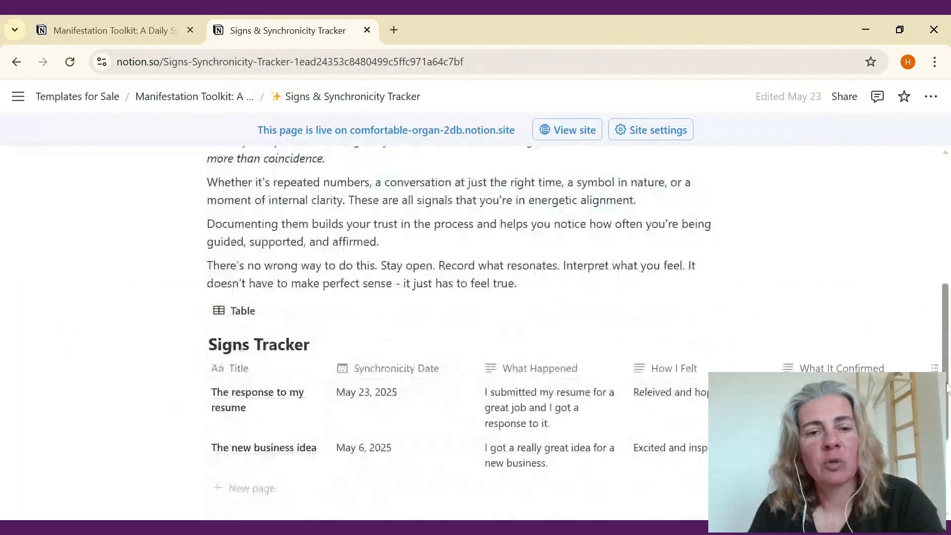
{"action": "scroll", "coordinate": [624, 351], "scroll_direction": "down", "scroll_amount": 1}
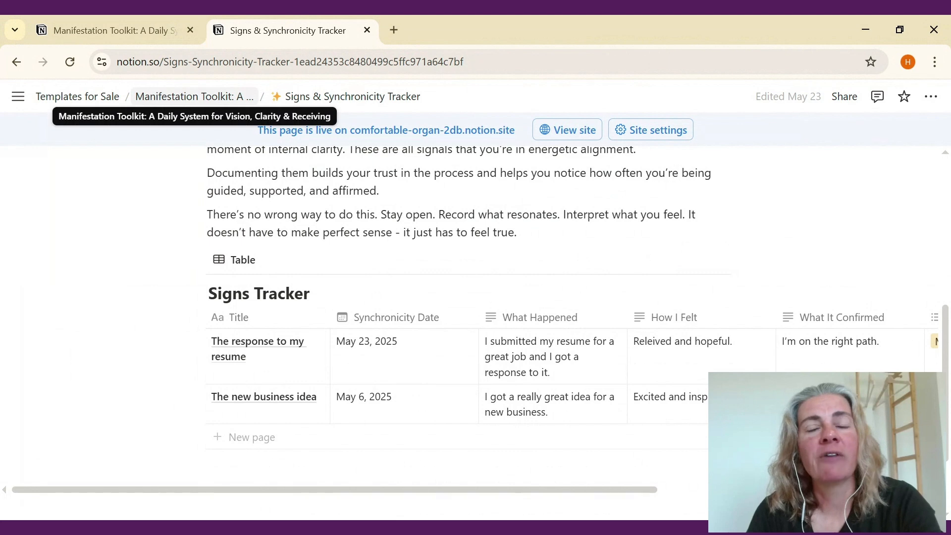
Go back to the main toolkit page and open the 30-Day Challenge to view its gallery of daily prompts
{"action": "left_click", "coordinate": [191, 96]}
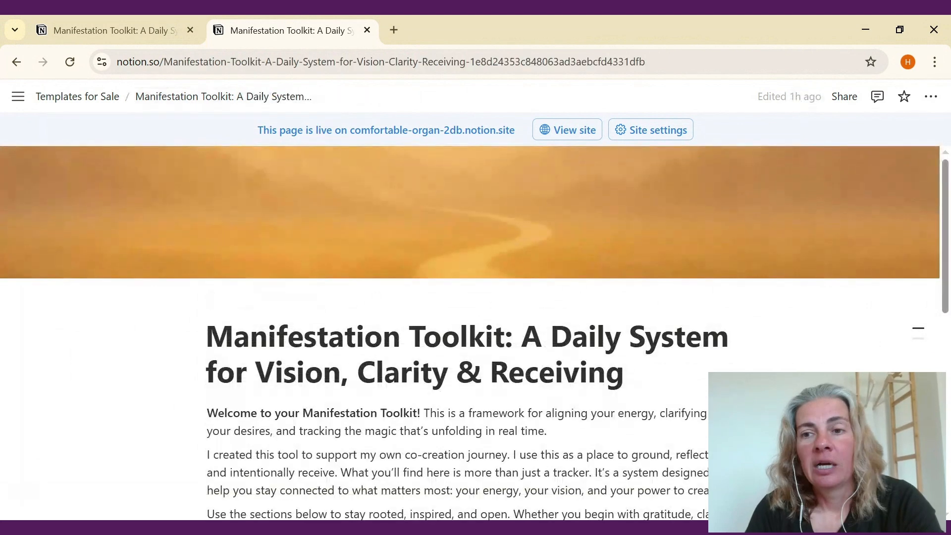
{"action": "left_click_drag", "start_coordinate": [946, 213], "coordinate": [945, 398]}
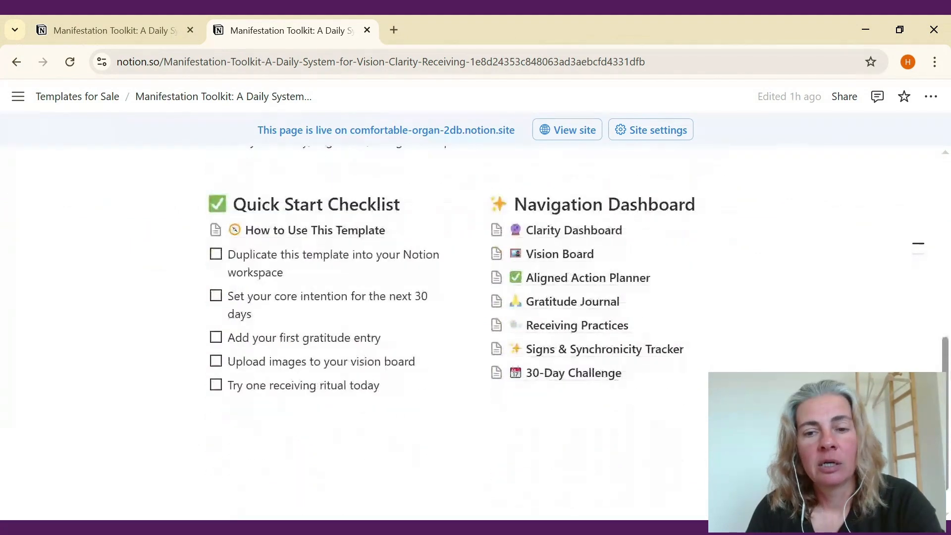
{"action": "left_click", "coordinate": [589, 373]}
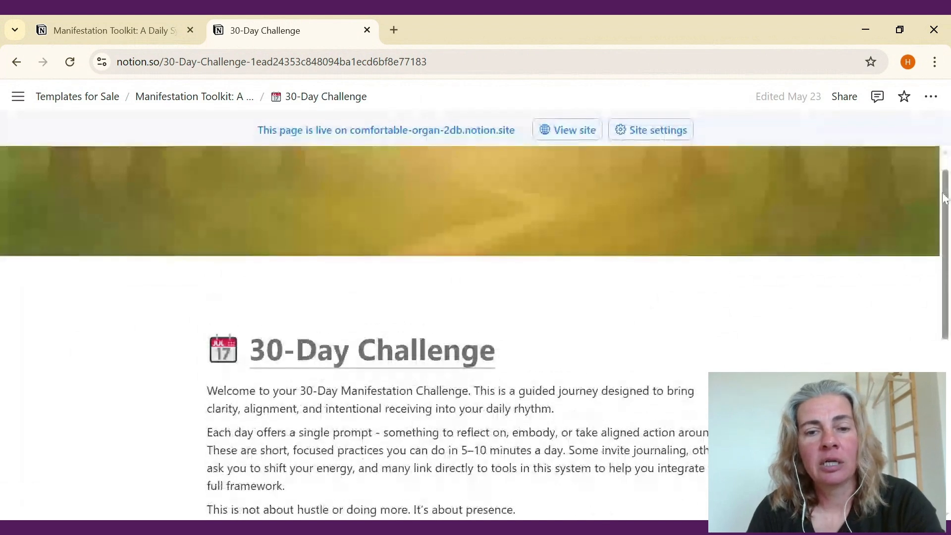
{"action": "scroll", "coordinate": [942, 223], "scroll_direction": "down", "scroll_amount": 9}
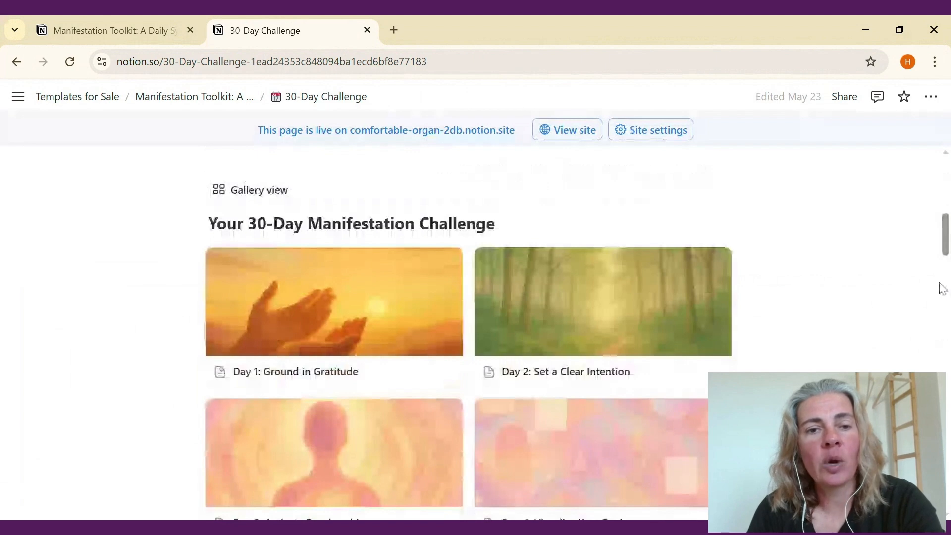
{"action": "left_click_drag", "start_coordinate": [939, 284], "coordinate": [940, 285]}
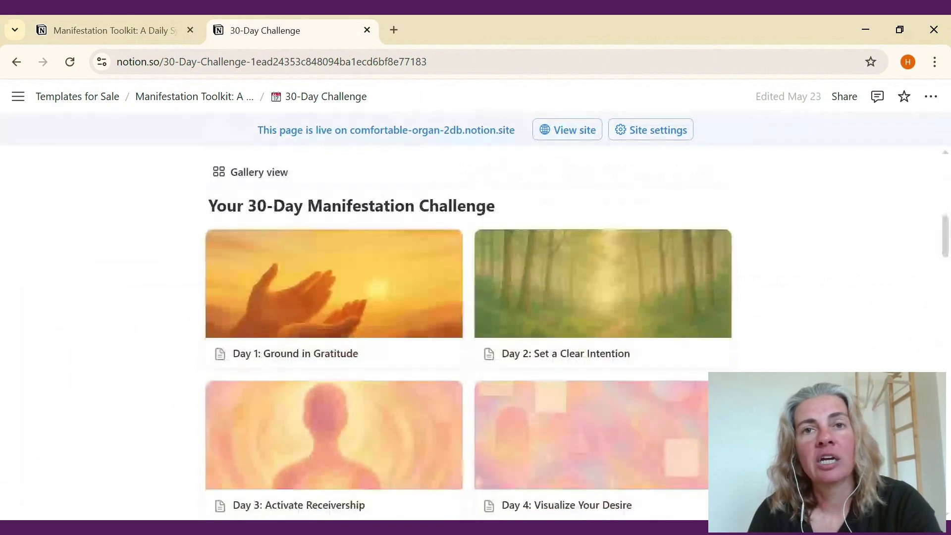
Open the Day 1: Ground in Gratitude card to read its prompt, and expand it to a full page
{"action": "left_click", "coordinate": [374, 311]}
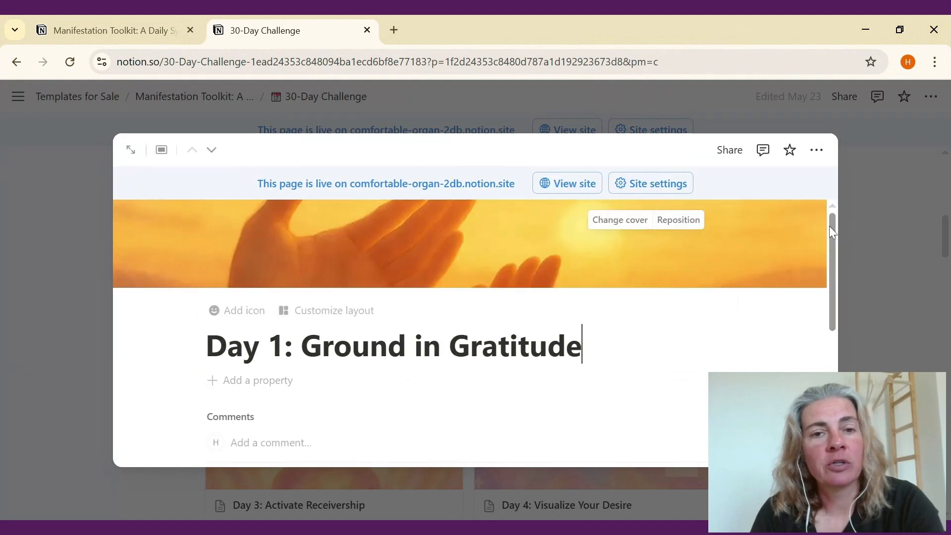
{"action": "left_click_drag", "start_coordinate": [835, 229], "coordinate": [827, 324]}
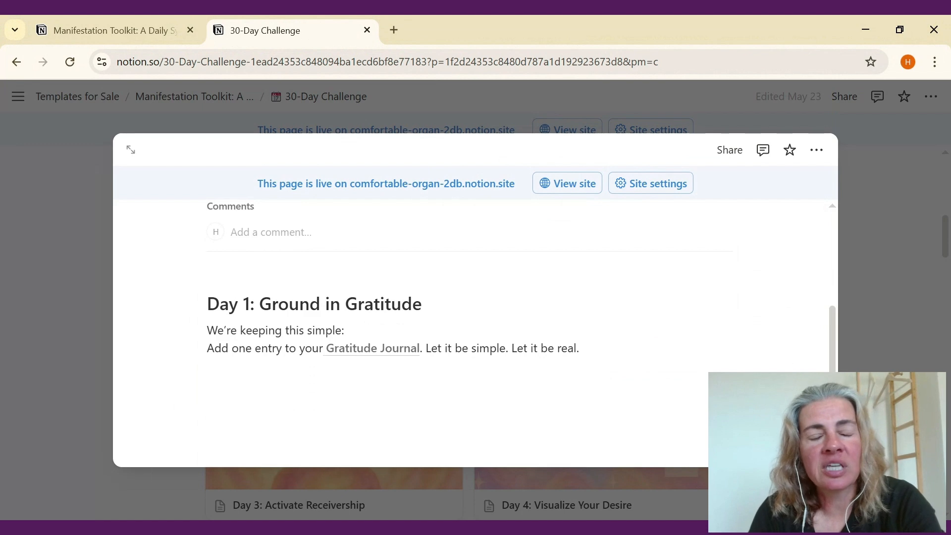
{"action": "left_click", "coordinate": [131, 150]}
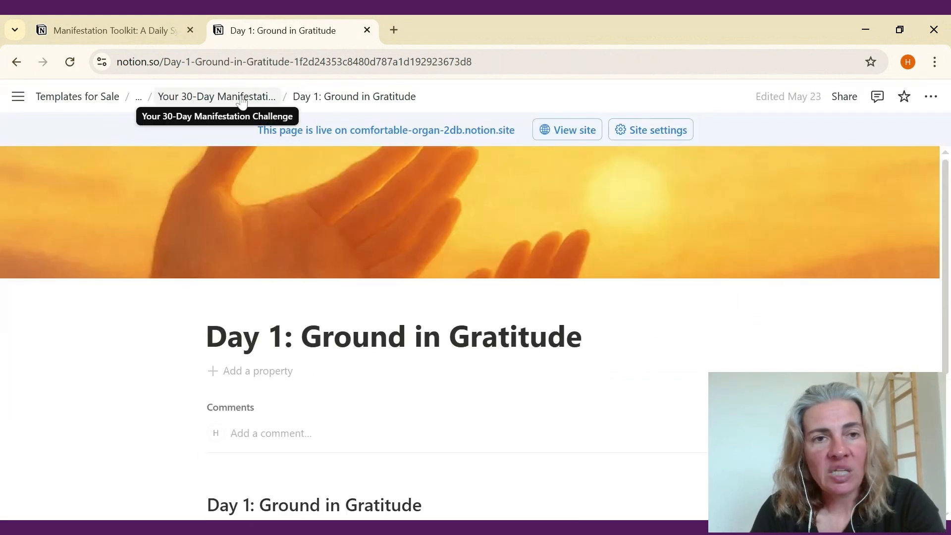
Return to the 30-Day Manifestation Challenge gallery, open the Day 2: Set a Clear Intention card to read its prompt, and close it
{"action": "left_click", "coordinate": [216, 96]}
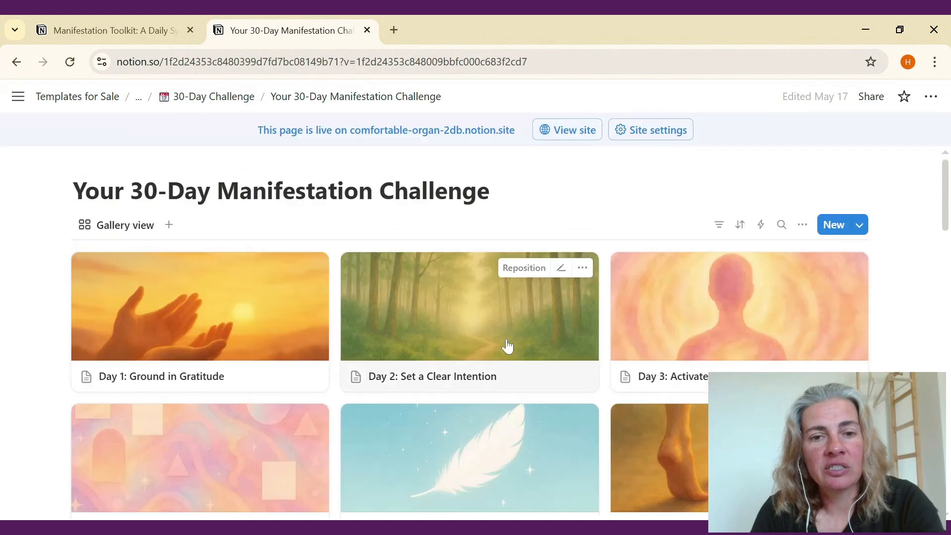
{"action": "left_click", "coordinate": [509, 341]}
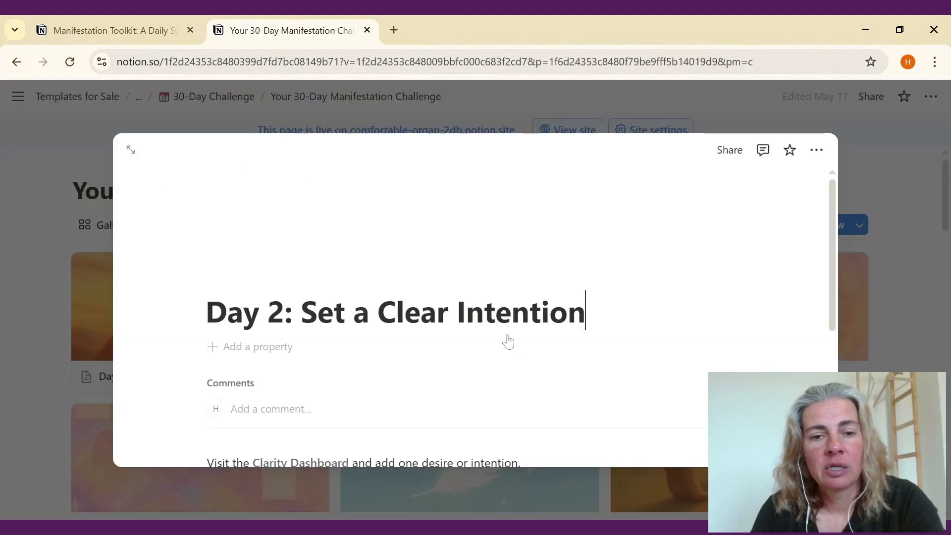
{"action": "left_click_drag", "start_coordinate": [832, 286], "coordinate": [831, 364]}
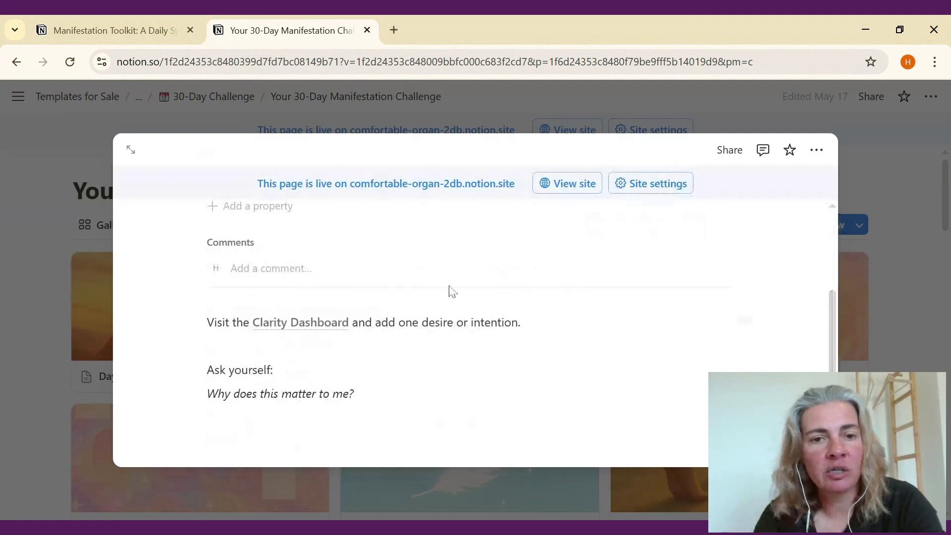
{"action": "mouse_move", "coordinate": [300, 327]}
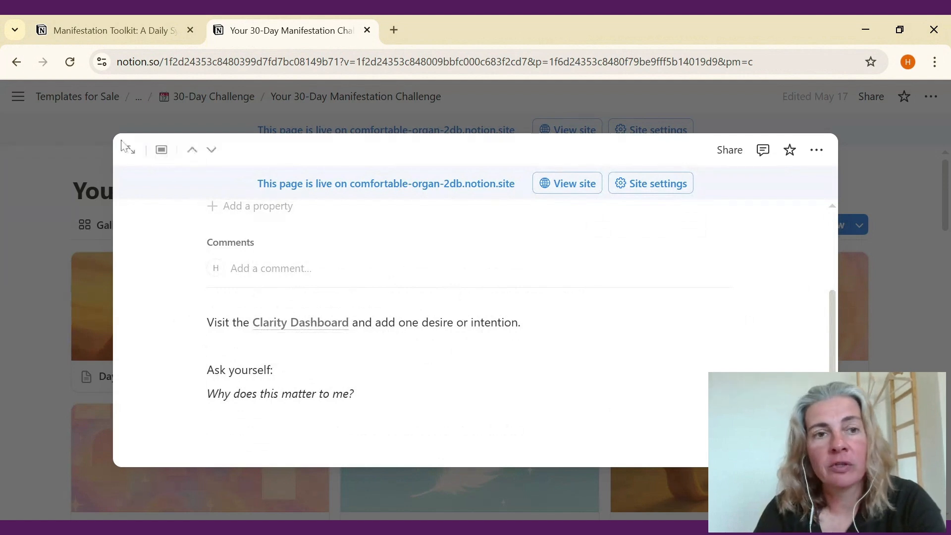
{"action": "left_click", "coordinate": [870, 190]}
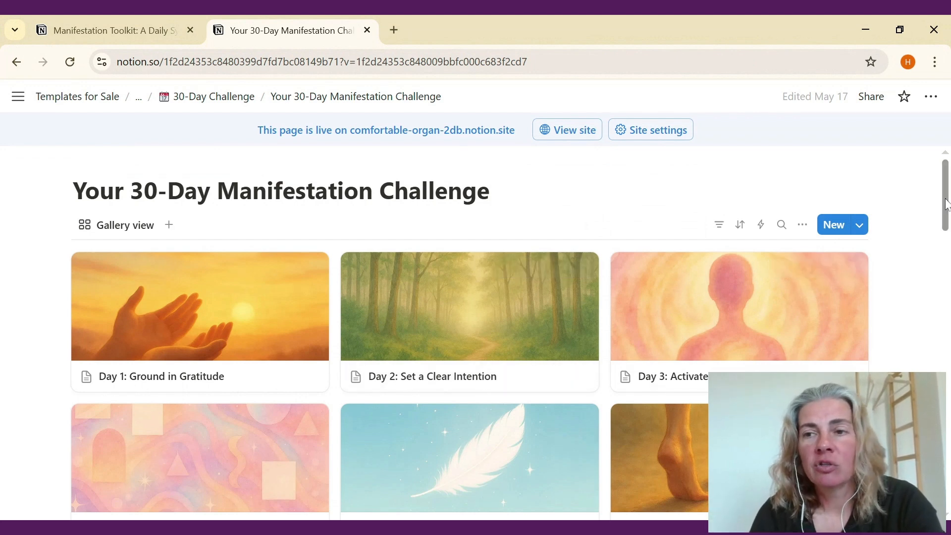
Browse the further daily challenge cards, and return to the main toolkit page to view its Quick Start Checklist and Navigation Dashboard
{"action": "scroll", "coordinate": [946, 203], "scroll_direction": "down", "scroll_amount": 6}
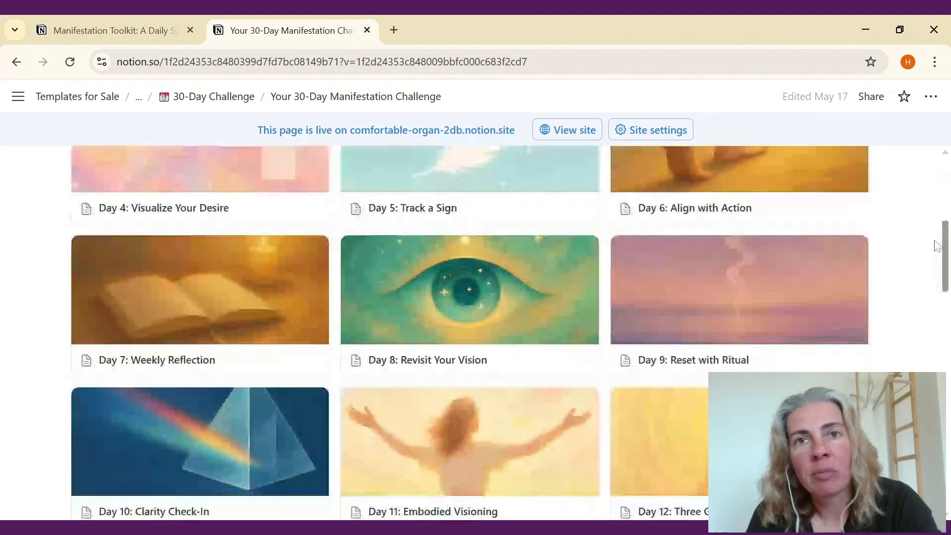
{"action": "scroll", "coordinate": [938, 246], "scroll_direction": "up", "scroll_amount": 6}
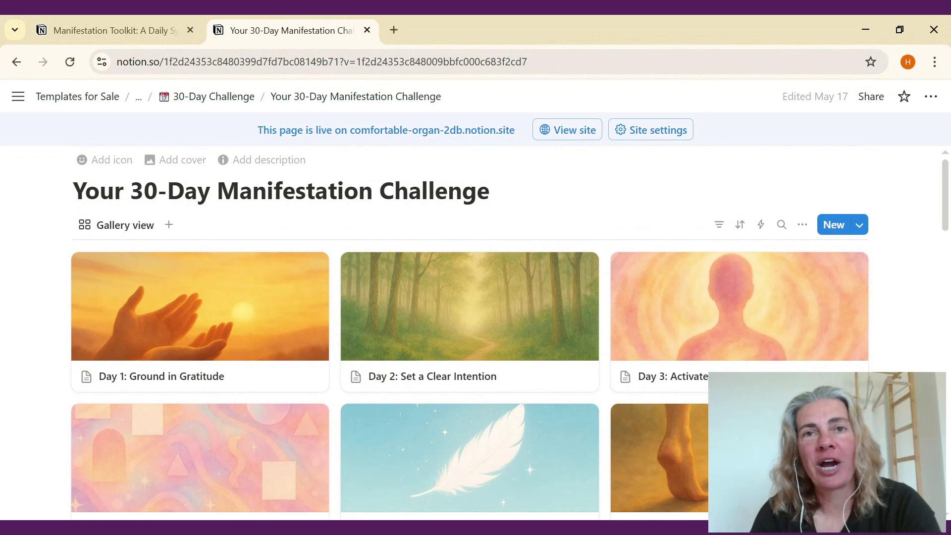
{"action": "mouse_move", "coordinate": [140, 104]}
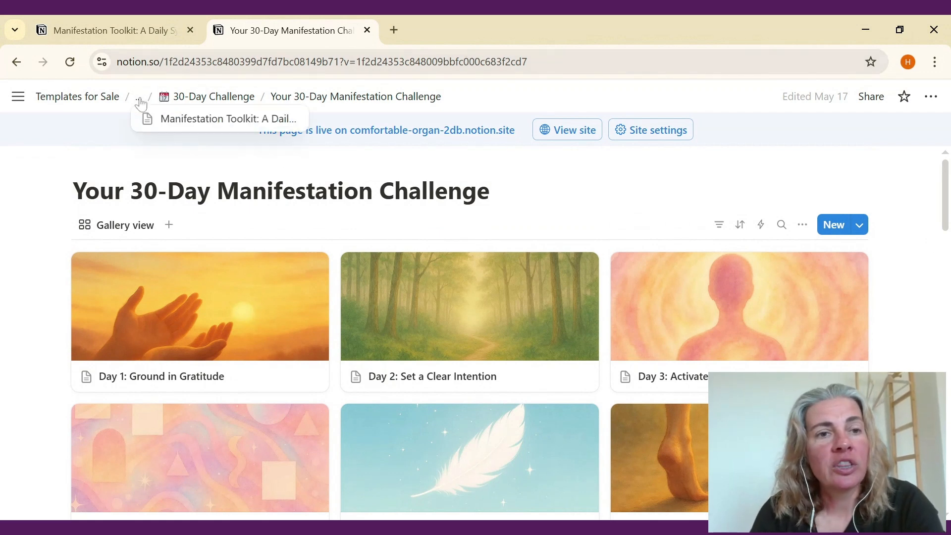
{"action": "left_click", "coordinate": [151, 119]}
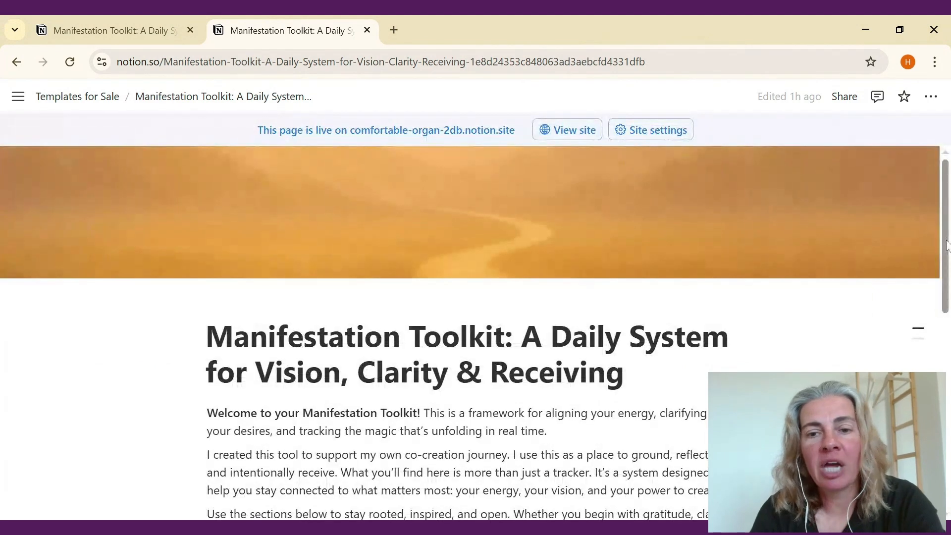
{"action": "left_click_drag", "start_coordinate": [946, 245], "coordinate": [938, 420]}
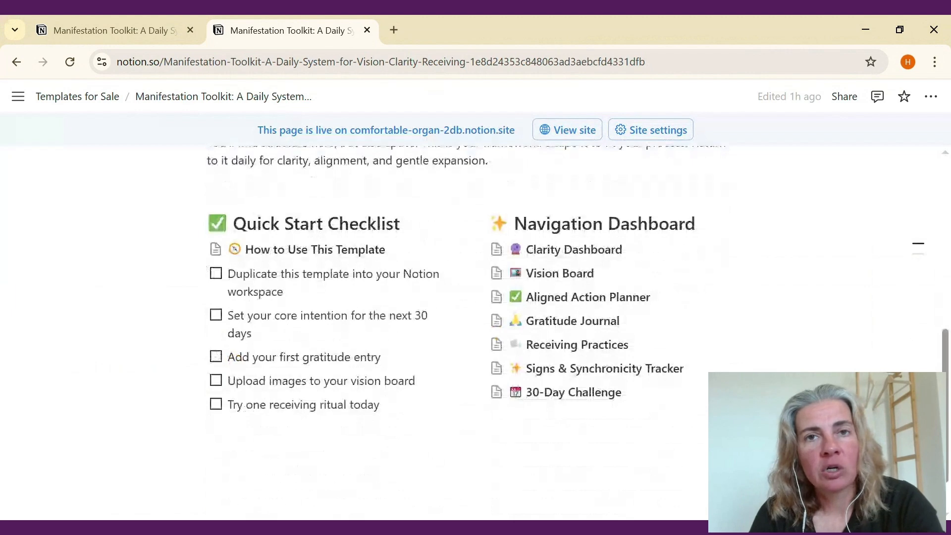